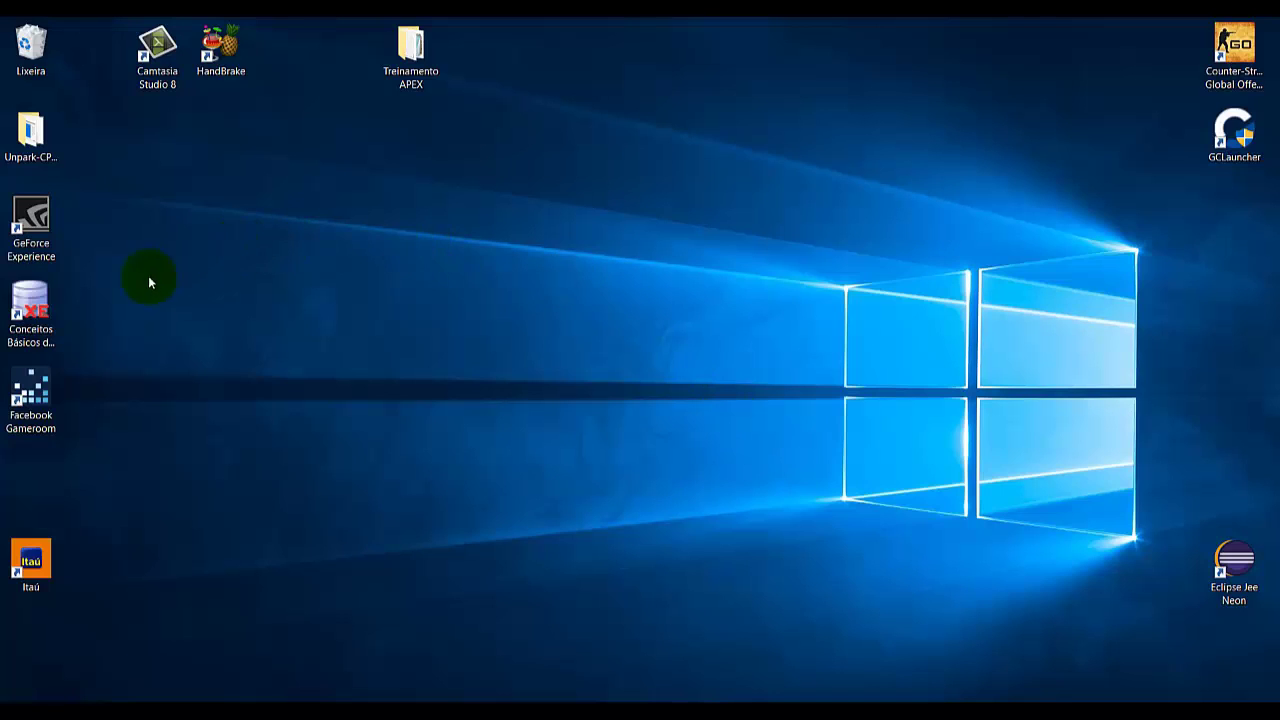
- Launch the Oracle Database 11g Express Edition shortcut, and sign in to the curso apex workspace with the language set to Português (Brasil)
left_click(43, 312)
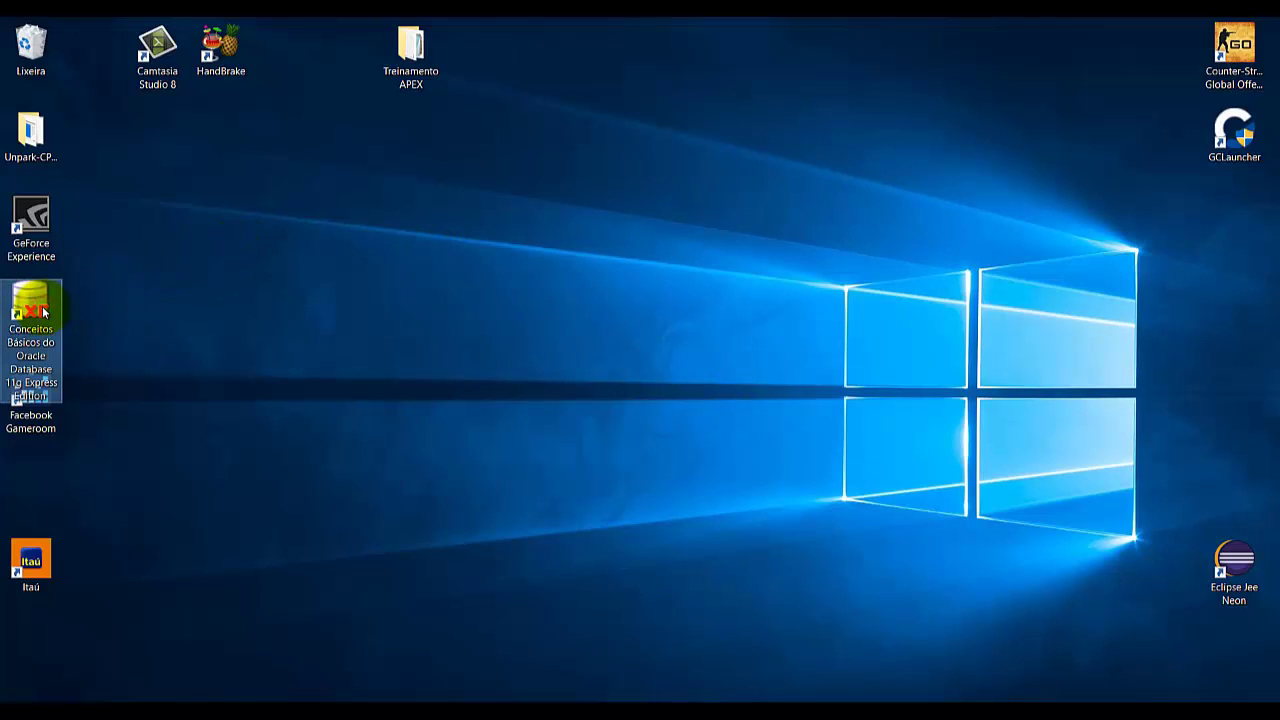
double_click(43, 312)
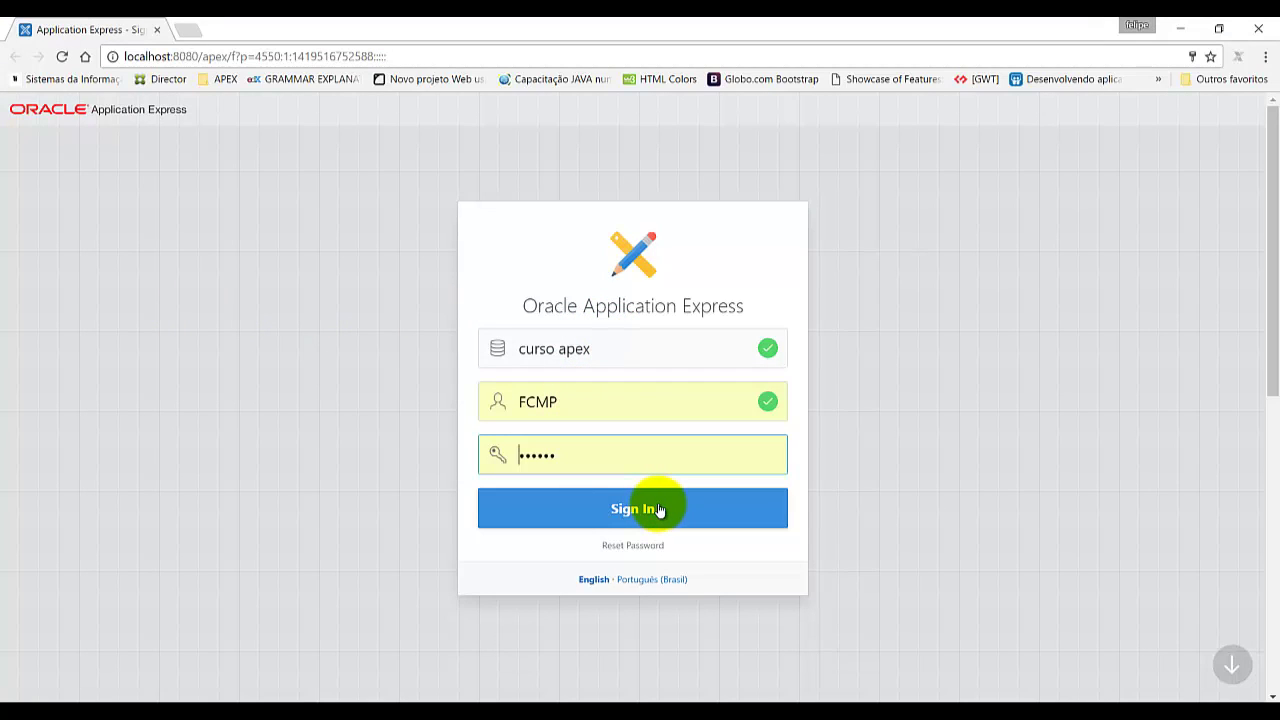
left_click(653, 580)
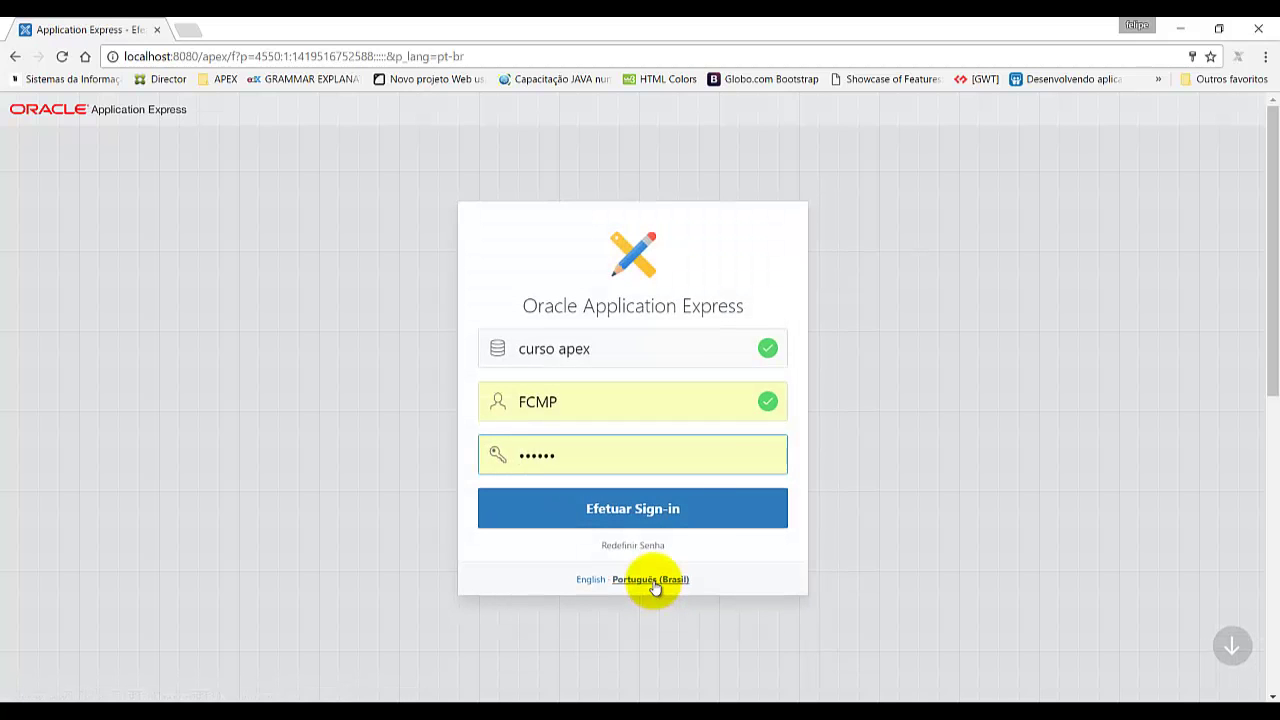
left_click(690, 512)
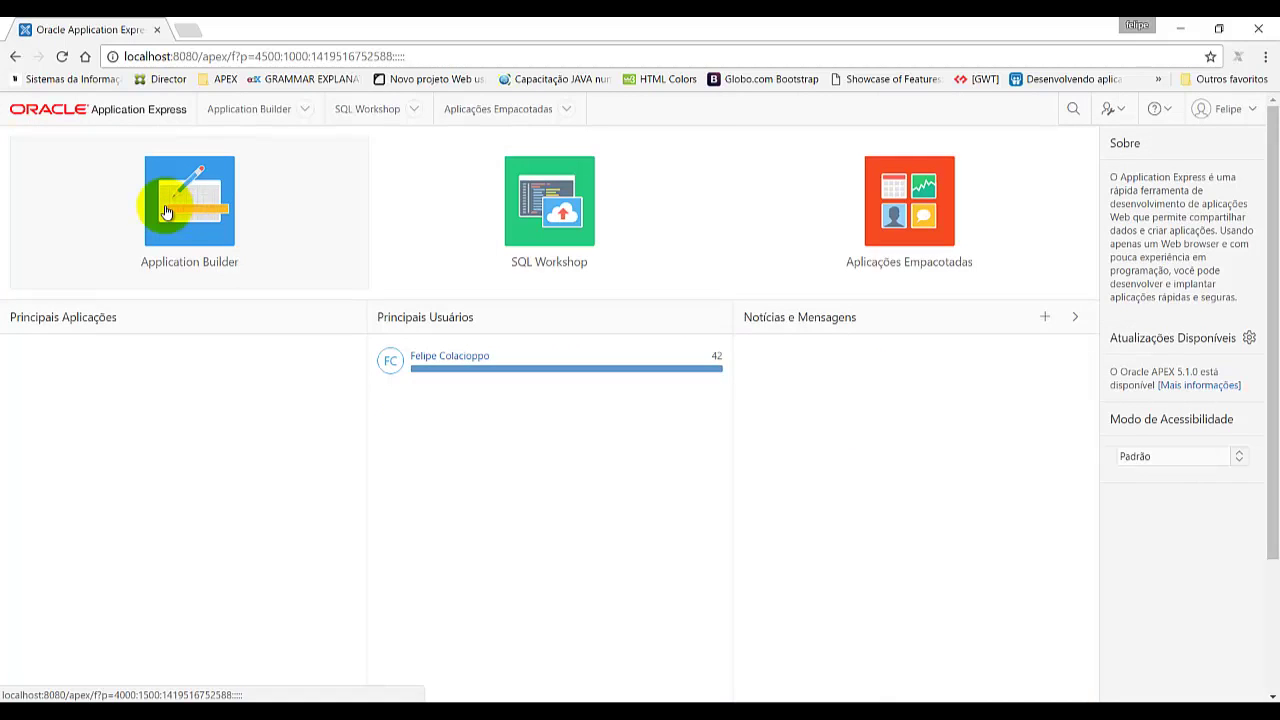
- In the application creation wizard, read the Sobre descriptions of the application types and view the packaged applications gallery
left_click(166, 212)
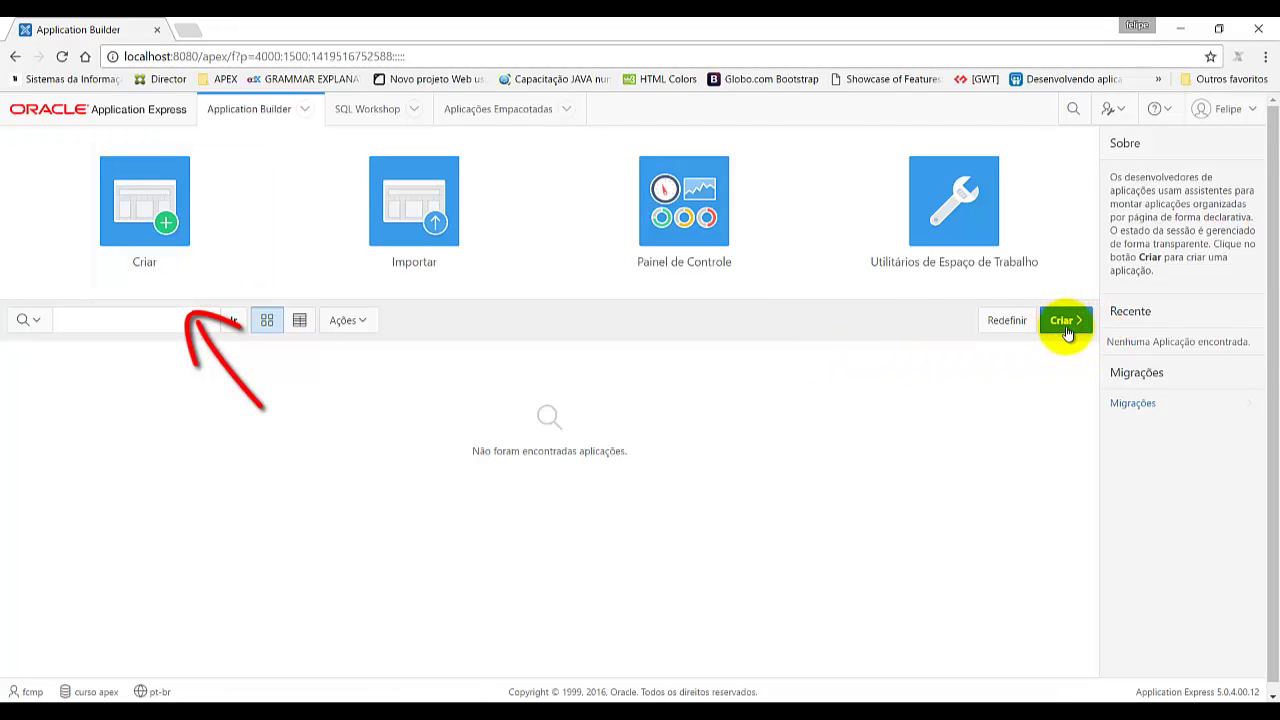
left_click(150, 208)
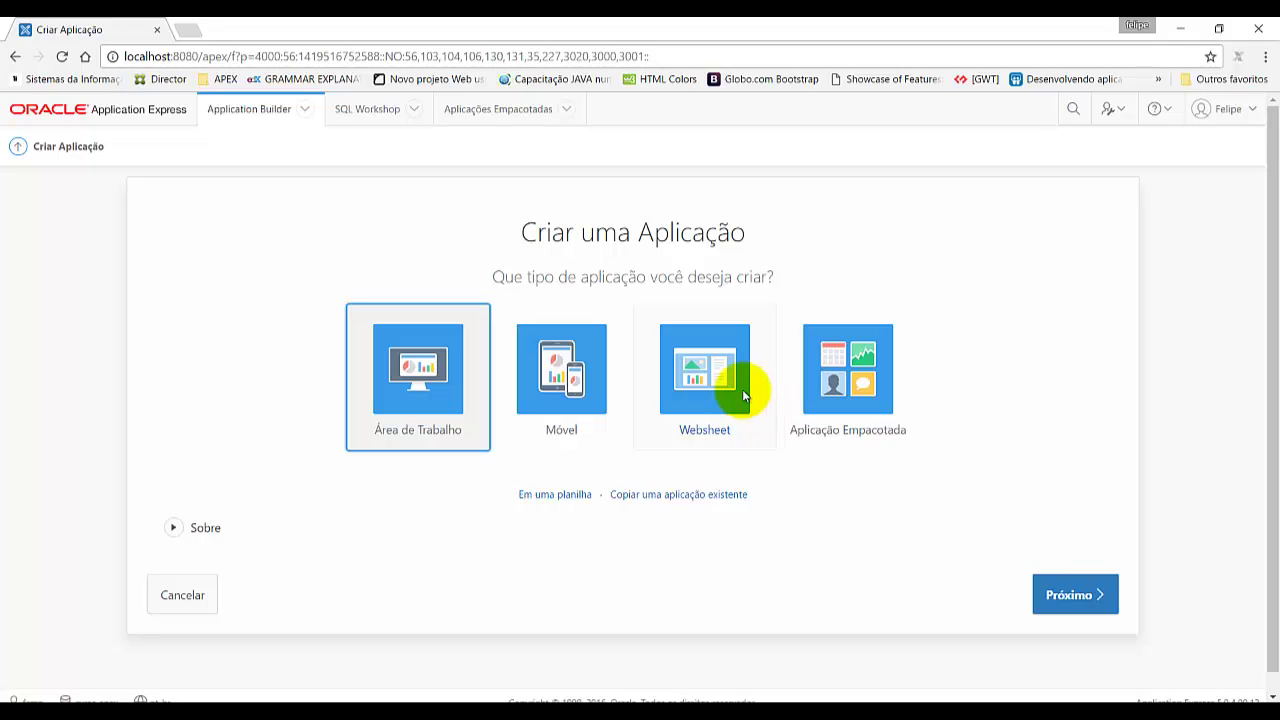
left_click(173, 528)
scroll(175, 540, "down", 3)
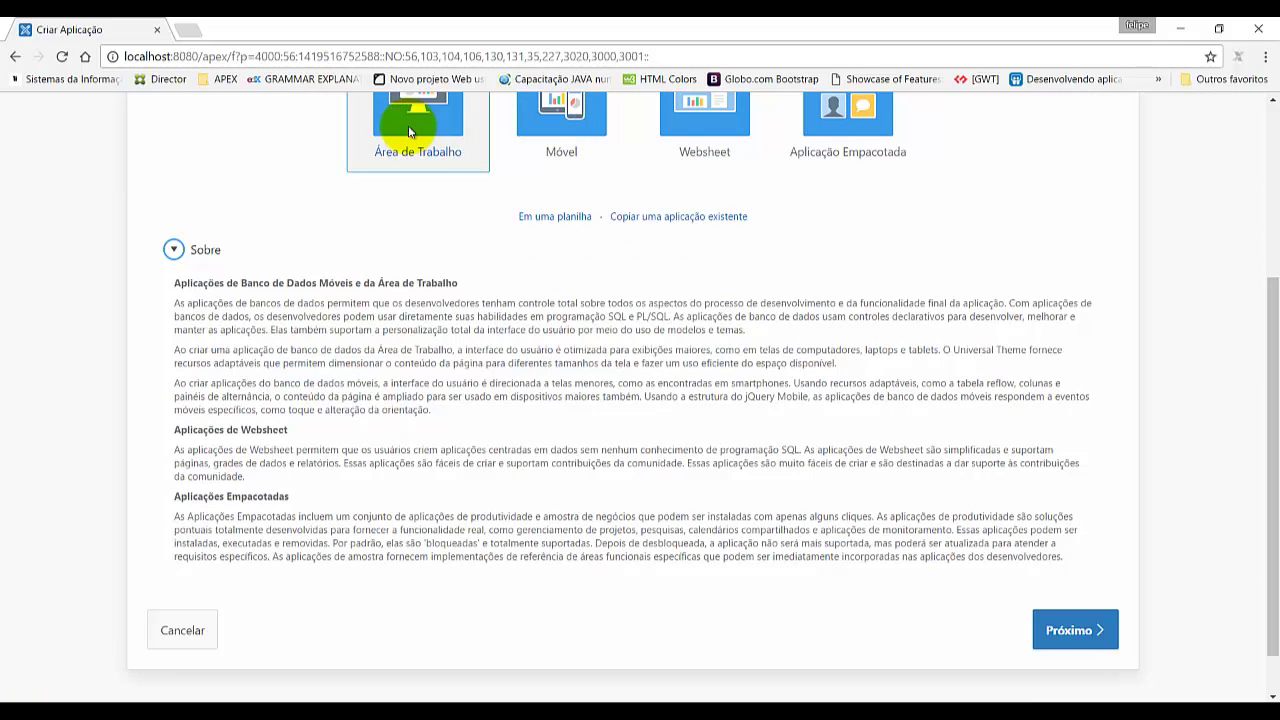
left_click(891, 143)
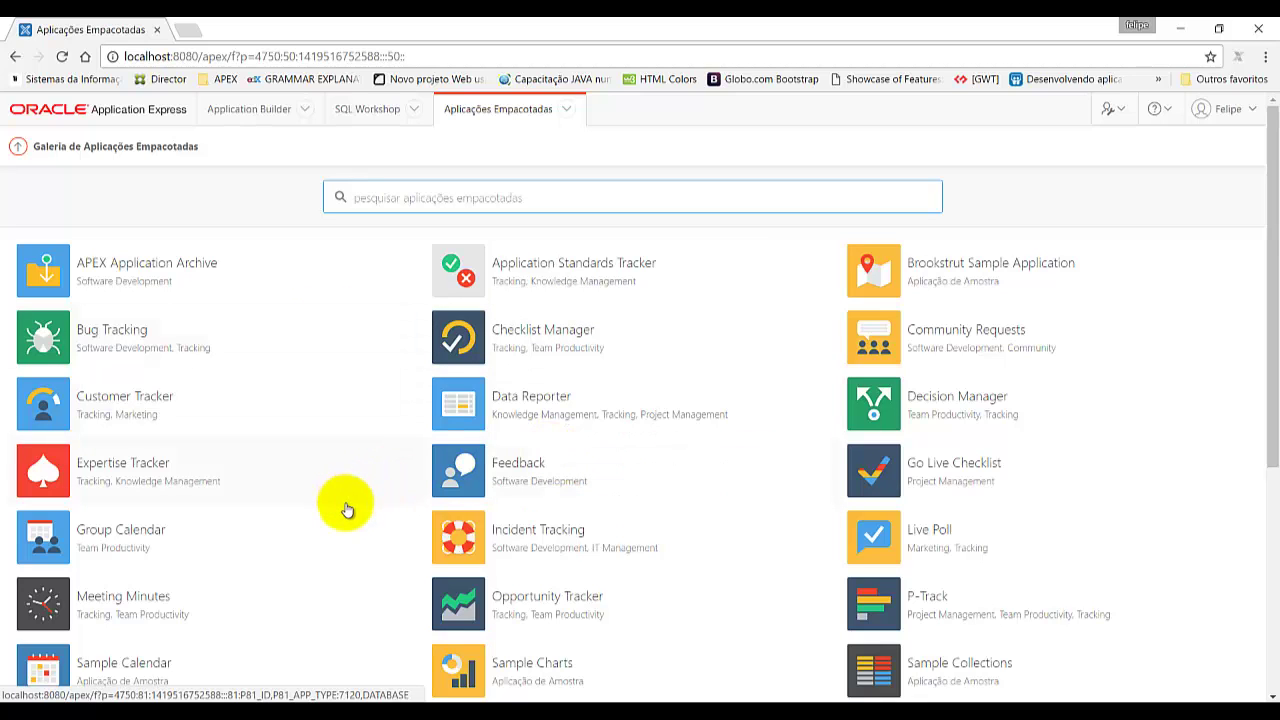
left_click(16, 148)
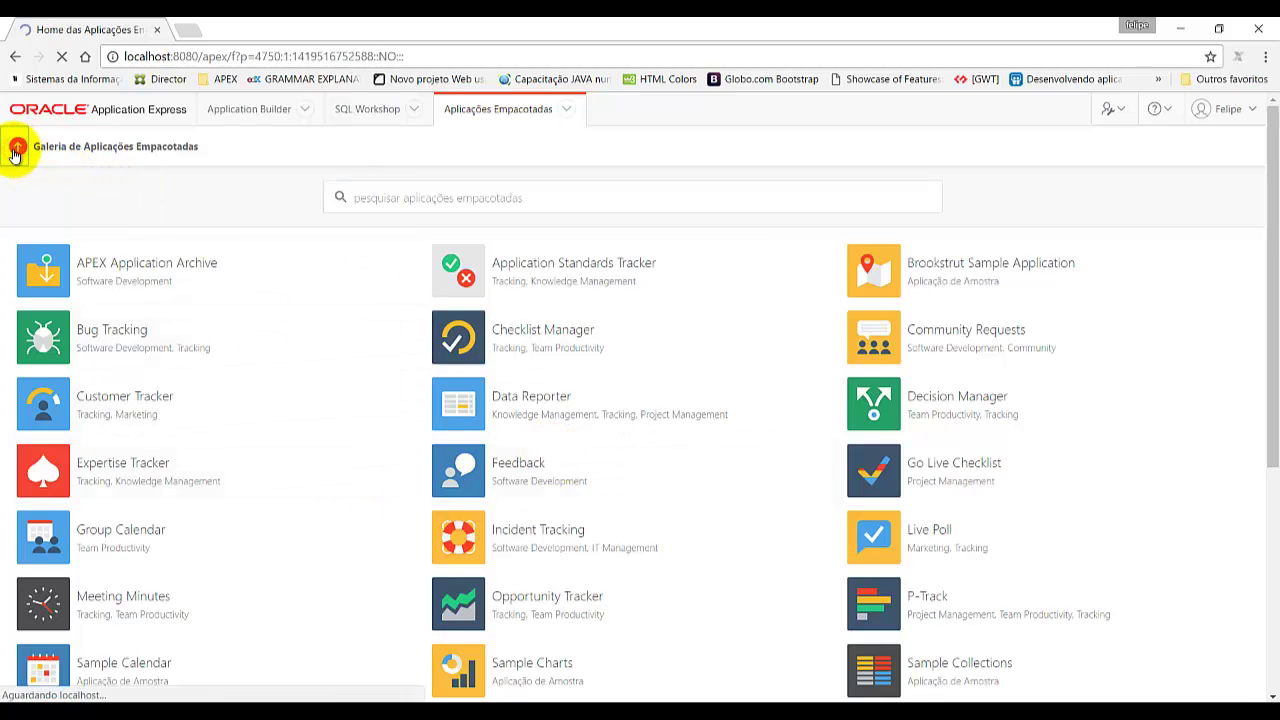
- Return to Application Builder and start creating a new application of type Área de Trabalho
left_click(264, 110)
left_click(158, 220)
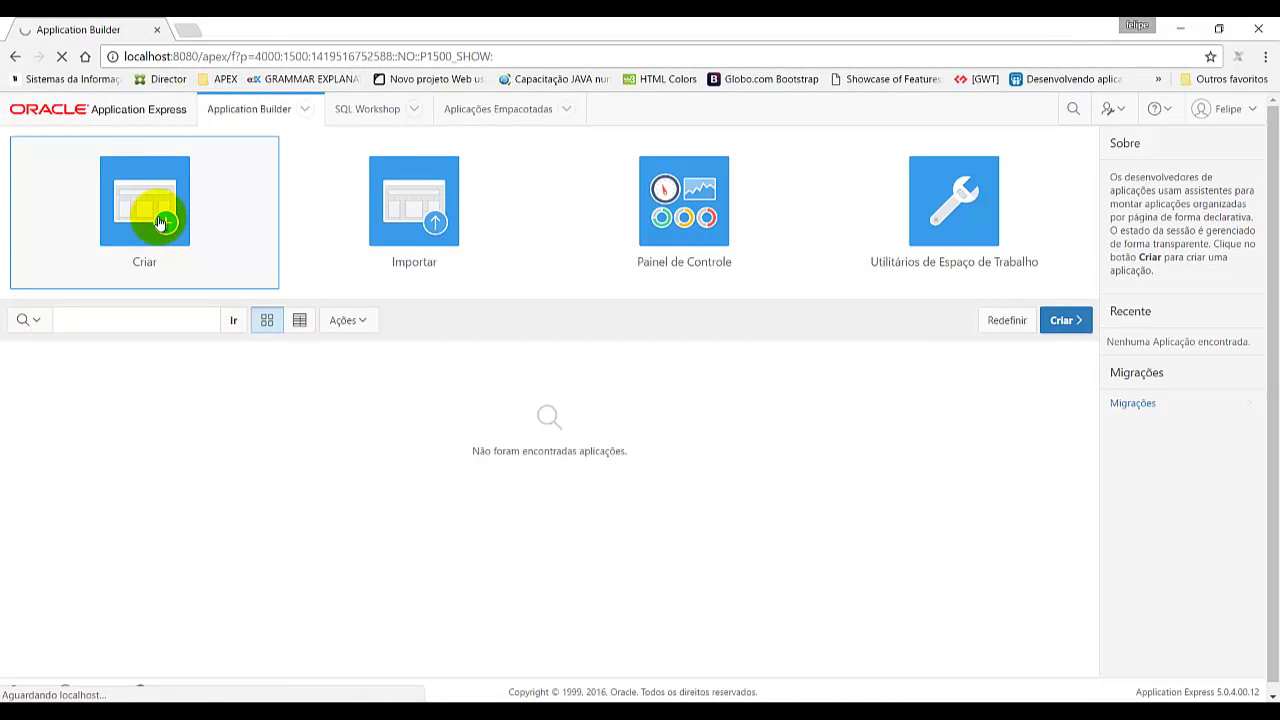
left_click(424, 362)
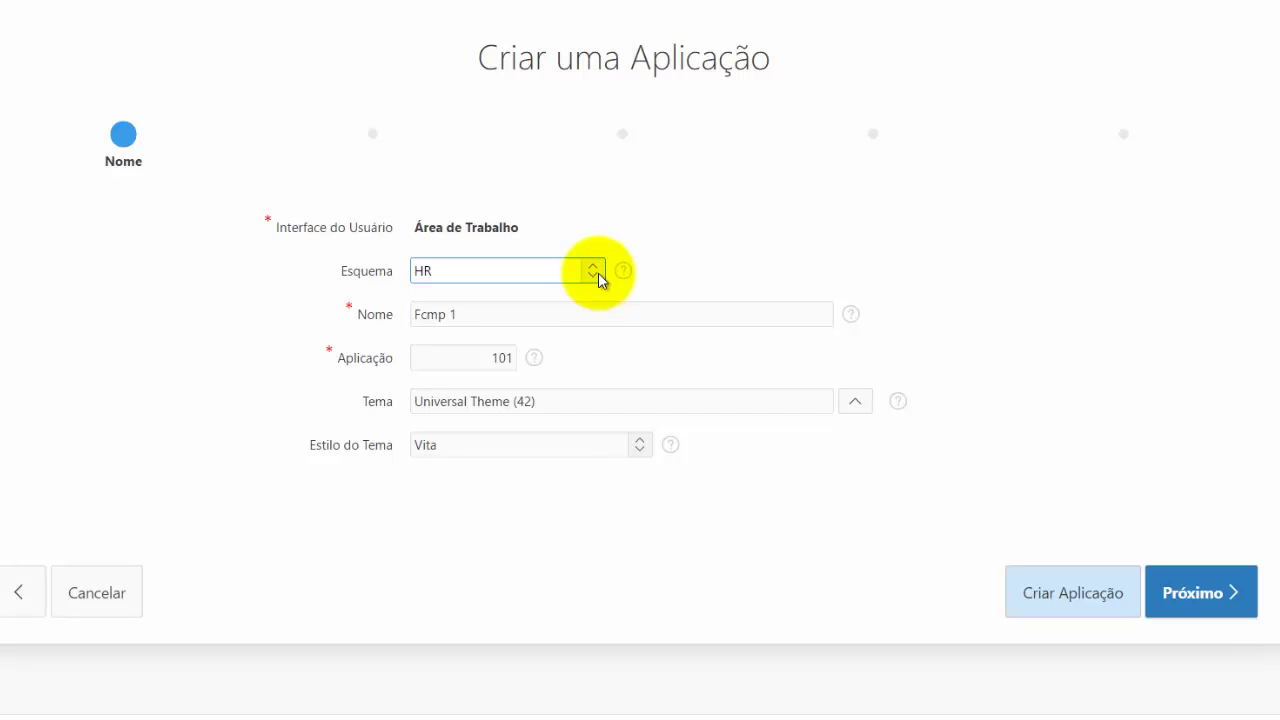
- Name the new application Curso APEX
left_click_drag(486, 312, 349, 314)
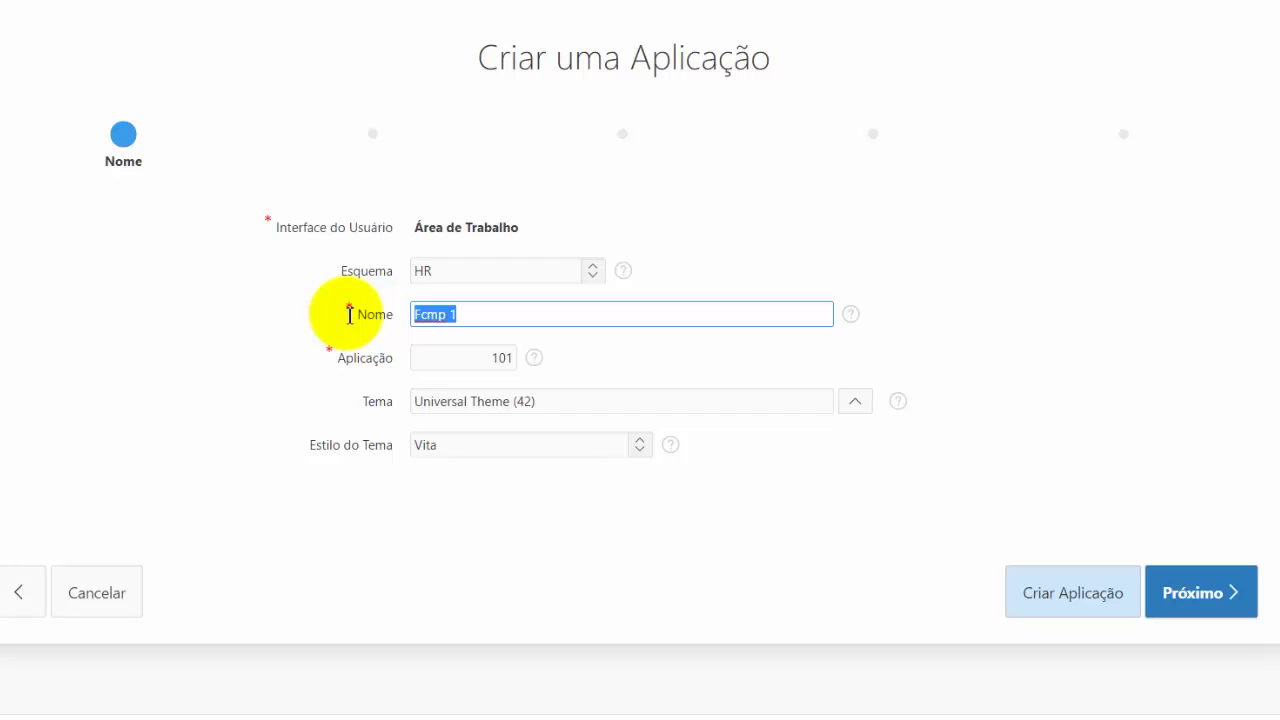
type("C")
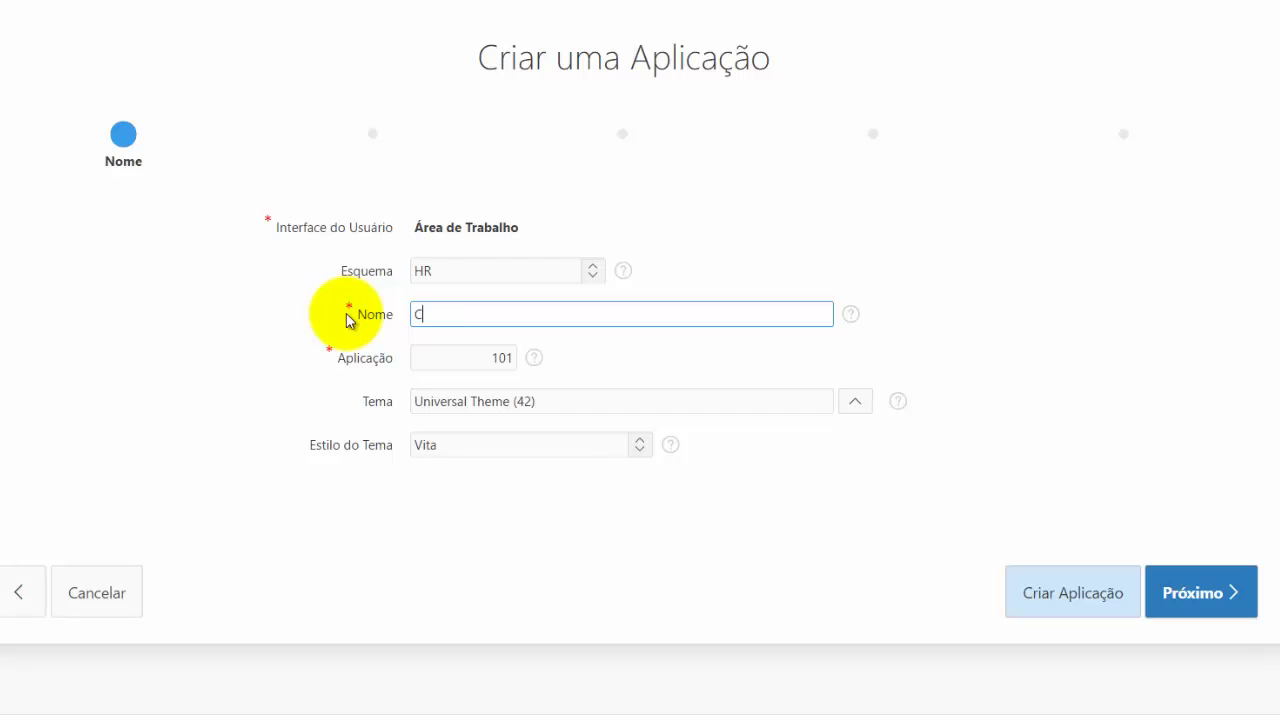
type("urso APEX")
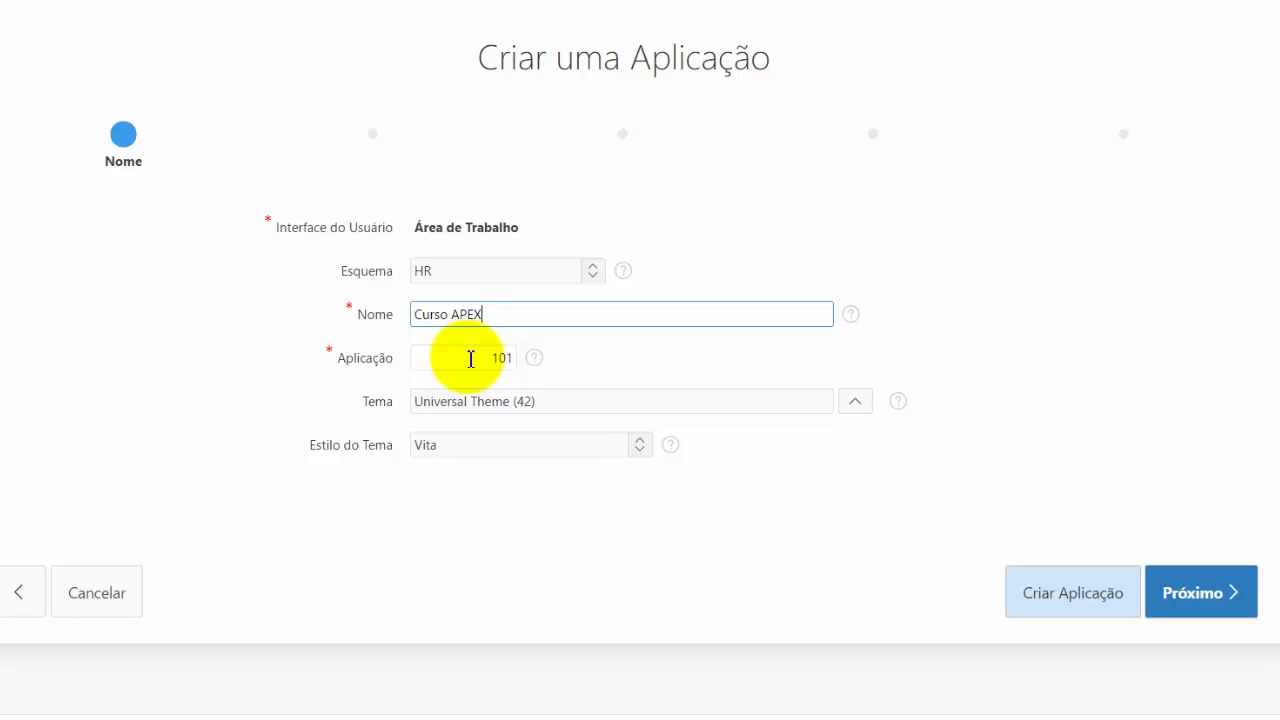
- Try 5000 and 999 as the application number and restore it to 101
left_click(470, 358)
double_click(470, 358)
key("BackSpace")
type("500")
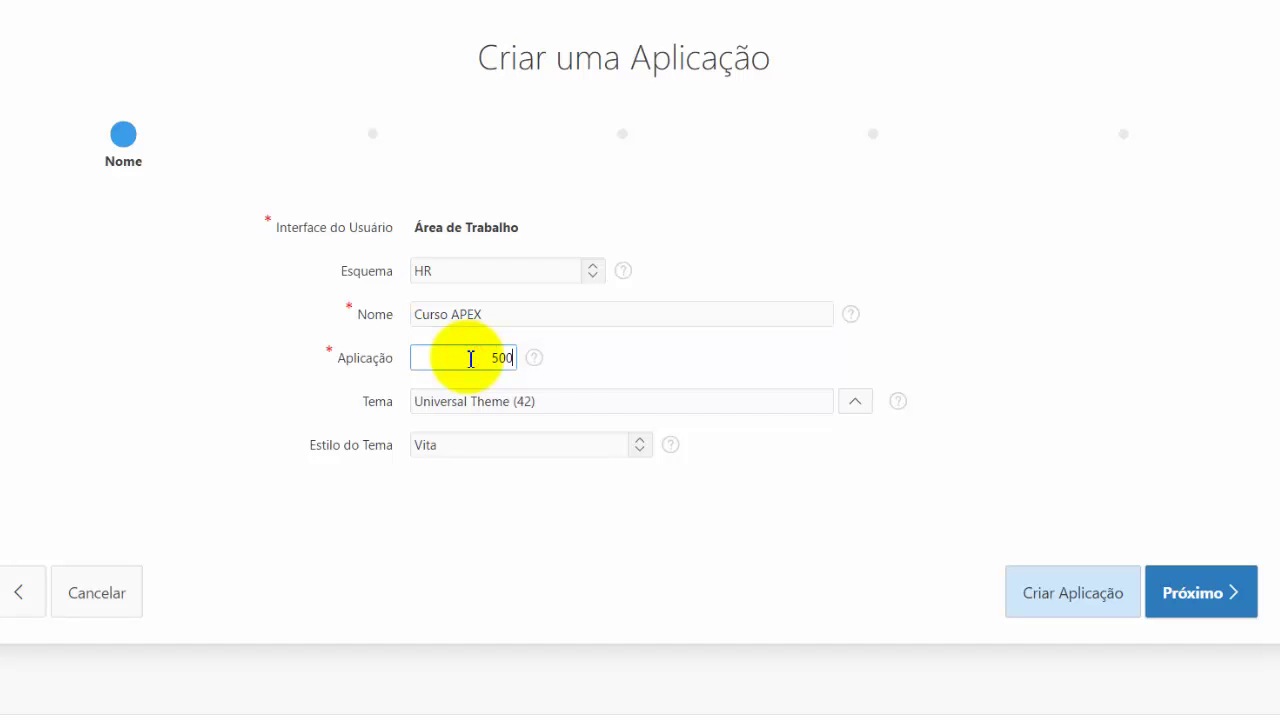
type("0")
key("BackSpace")
key("BackSpace")
key("BackSpace")
key("BackSpace")
type("999")
key("BackSpace")
key("BackSpace")
key("BackSpace")
type("101")
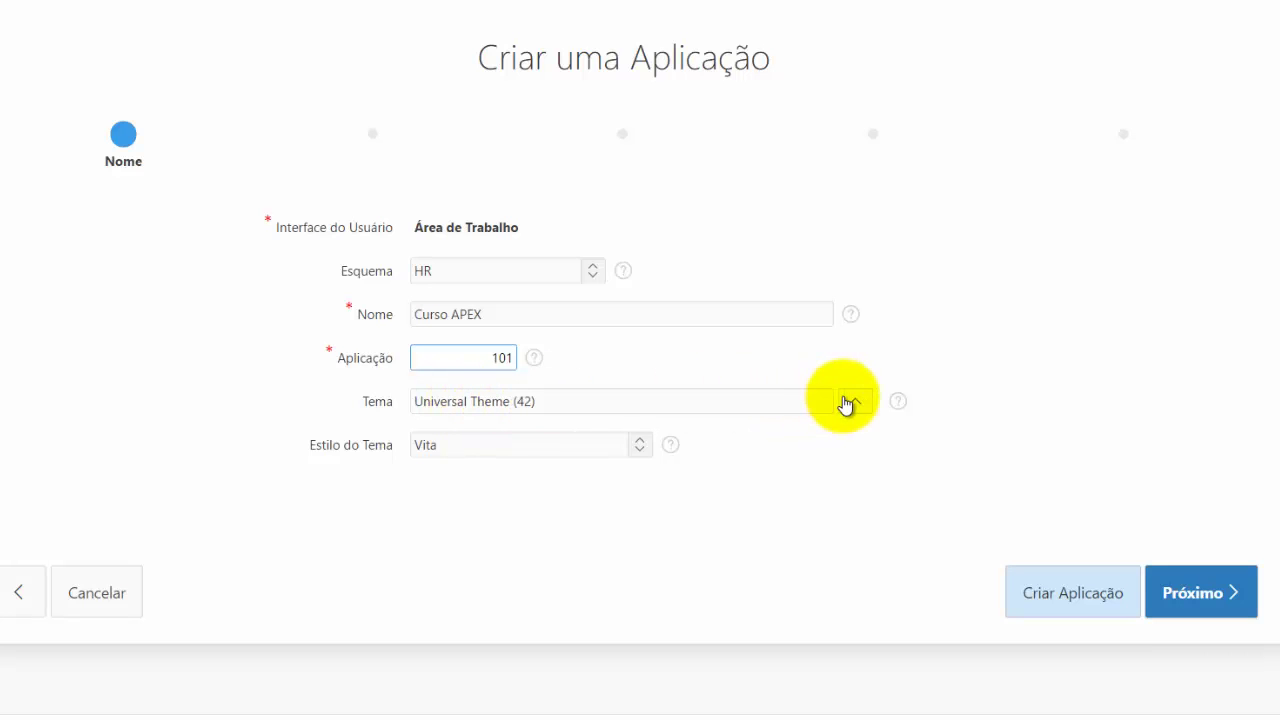
- Browse the complete list of available application themes under Todos os Temas
left_click(854, 403)
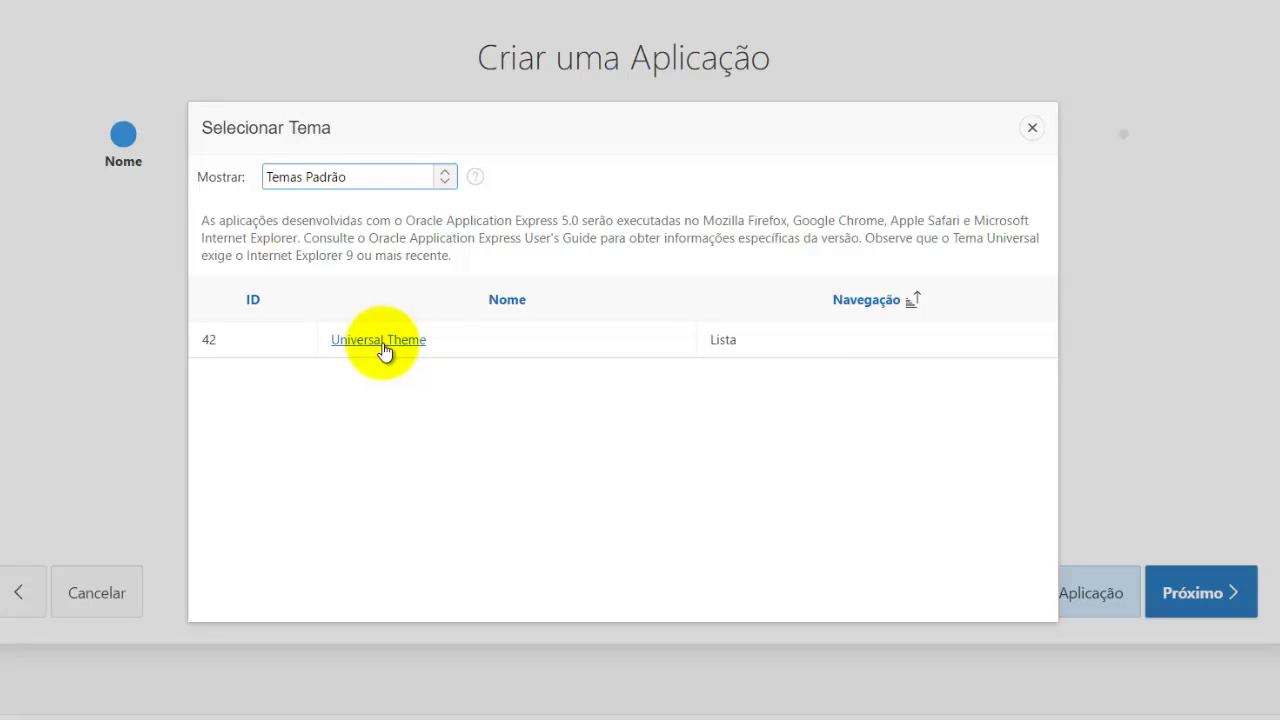
left_click(381, 178)
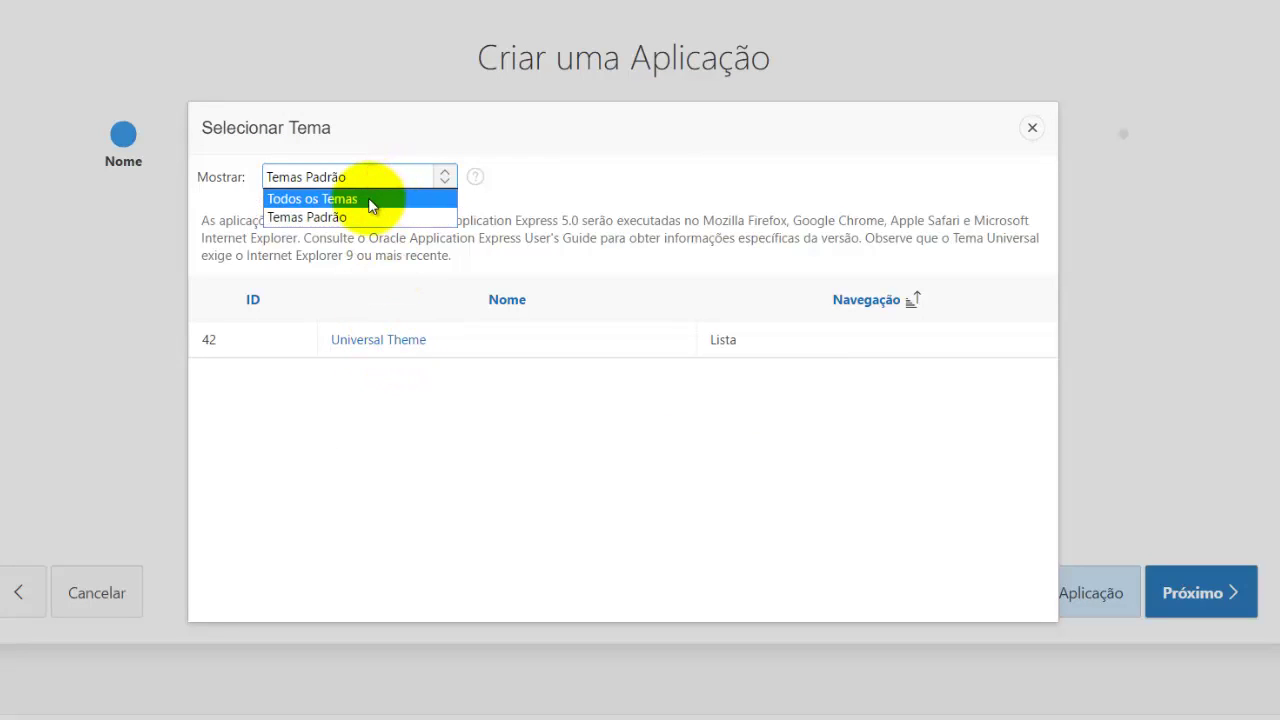
left_click(369, 201)
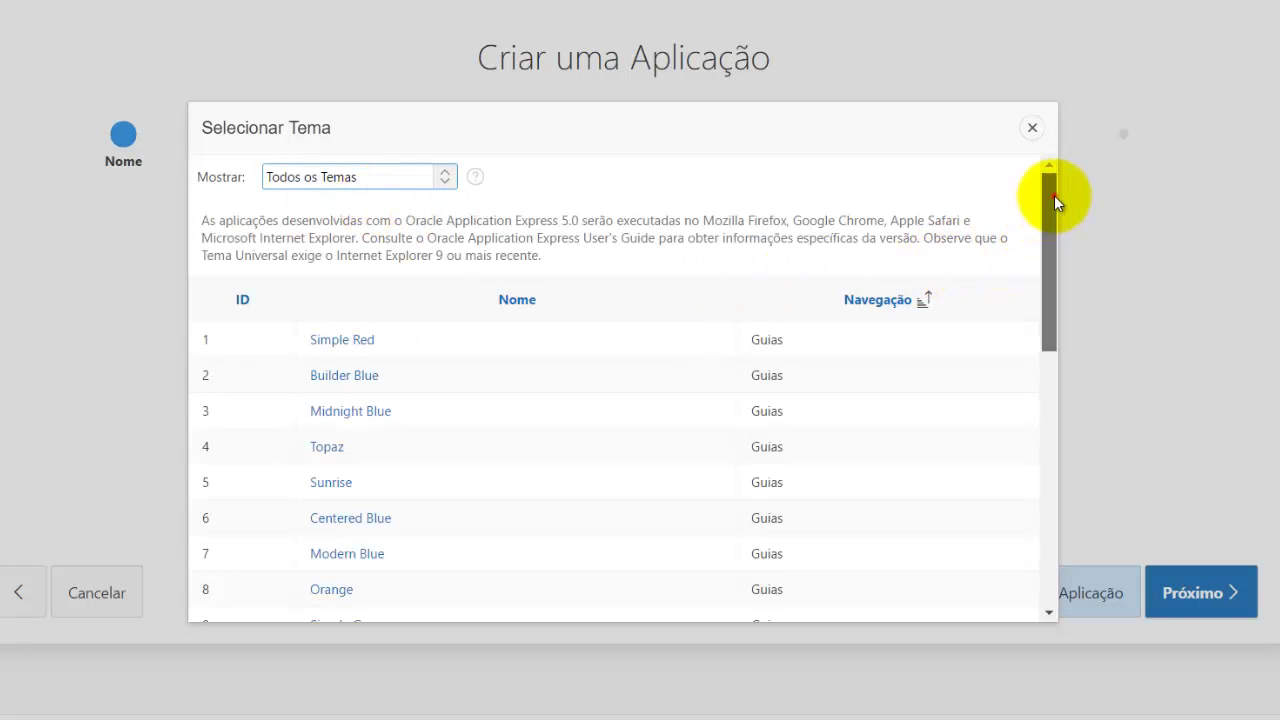
left_click_drag(1054, 195, 1049, 508)
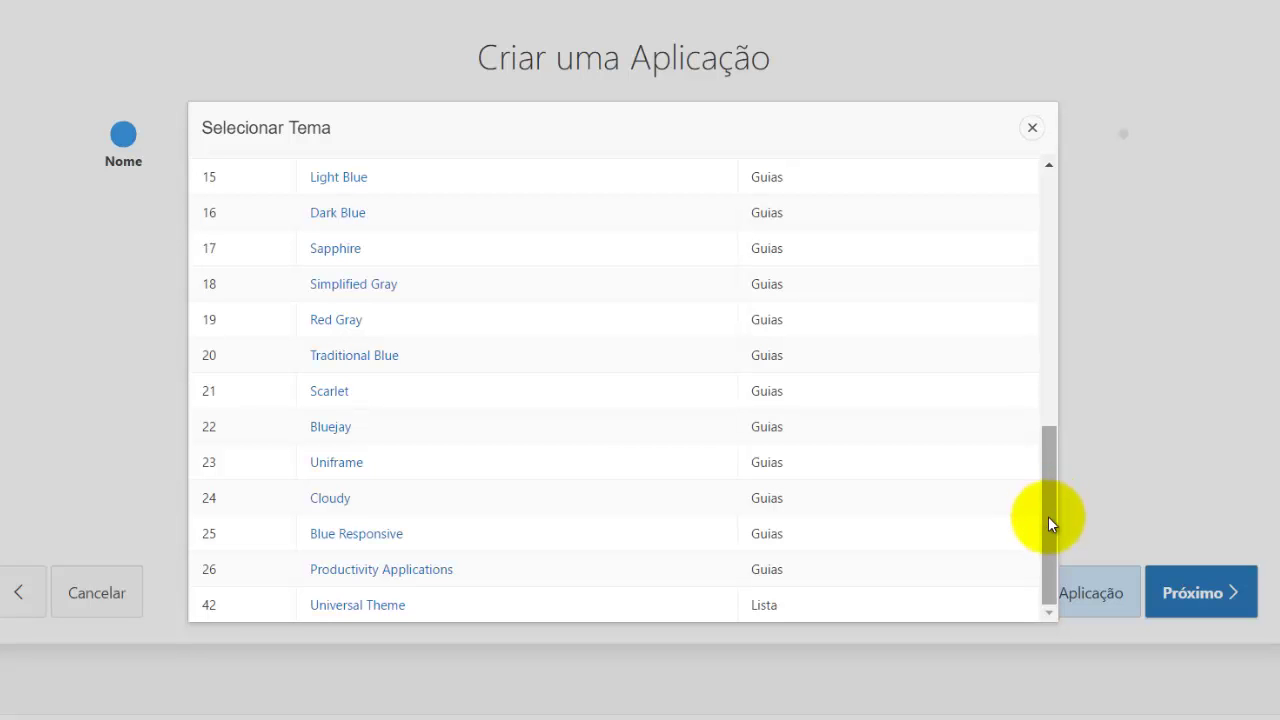
left_click_drag(1048, 516, 1049, 223)
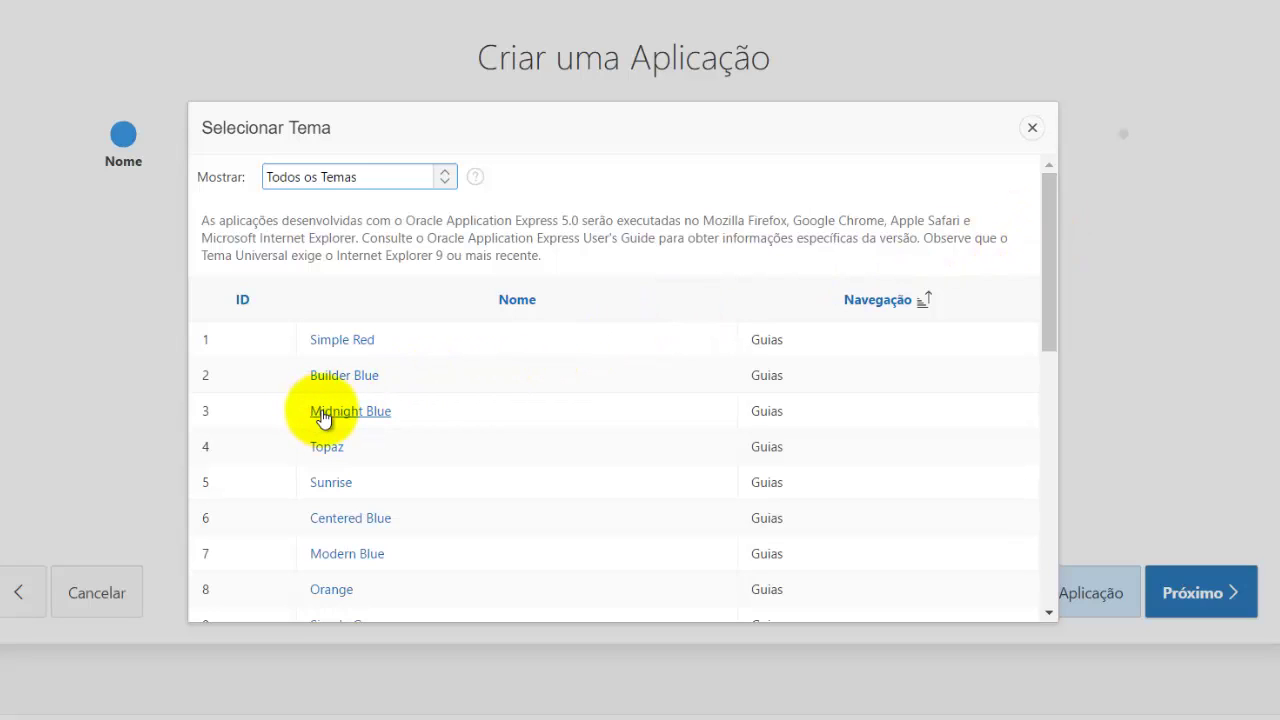
- Select Universal Theme from Temas Padrão and set the theme style to Vita
left_click(431, 187)
left_click(391, 218)
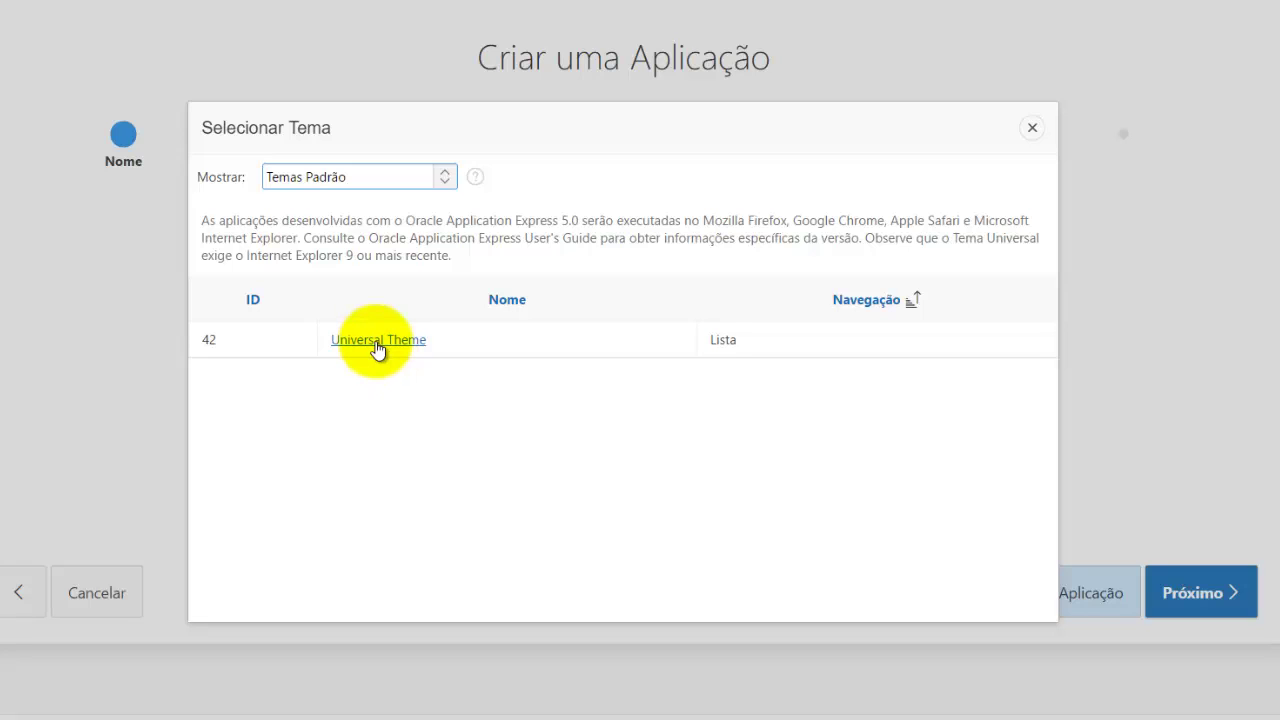
left_click(376, 341)
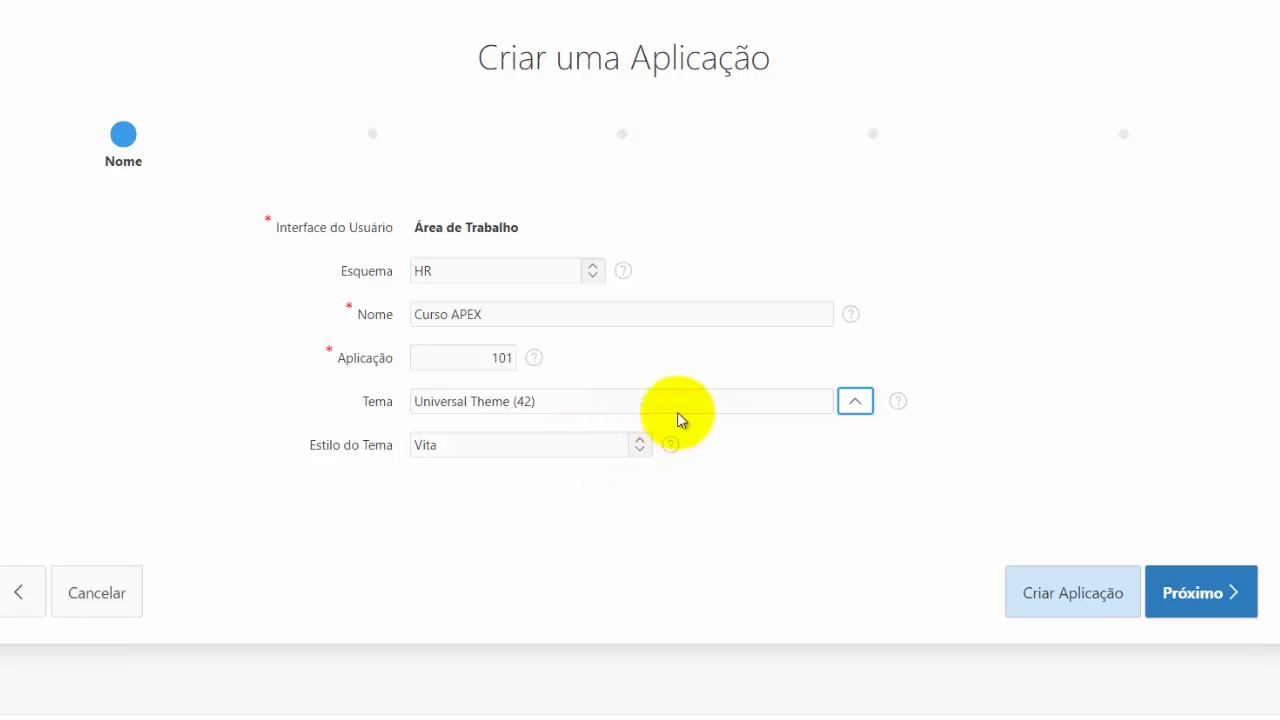
left_click(630, 450)
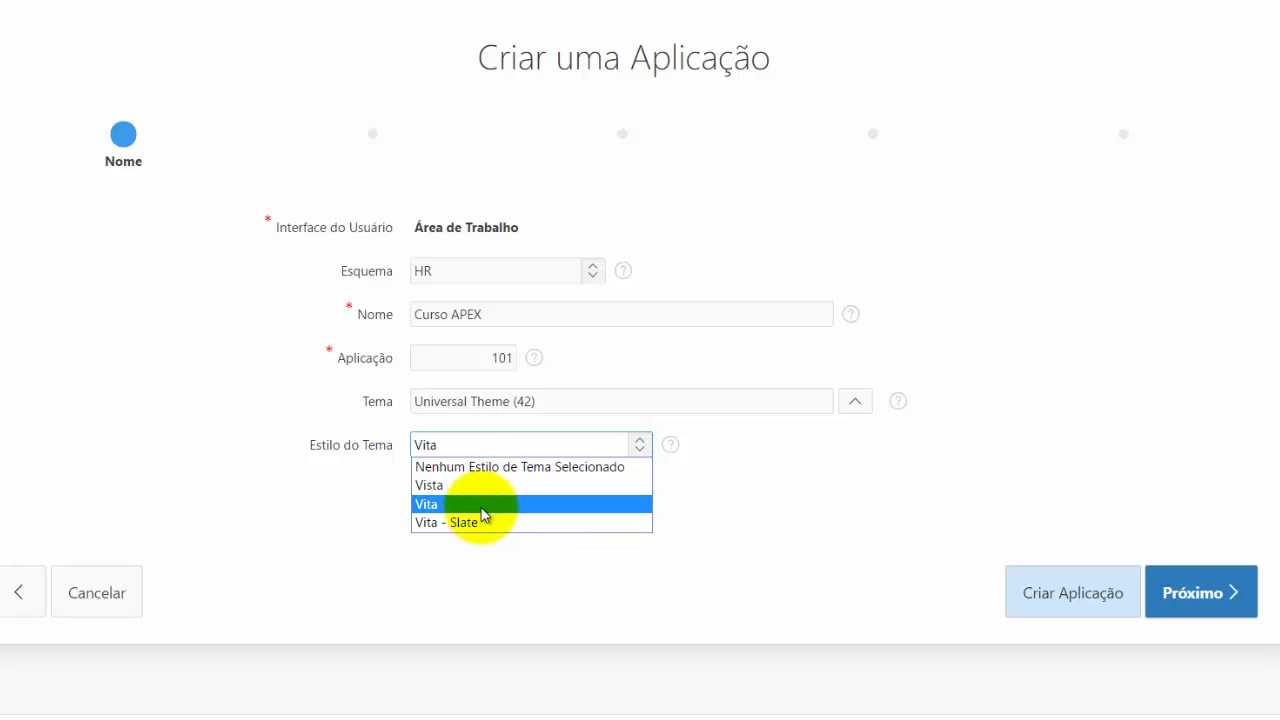
left_click(482, 505)
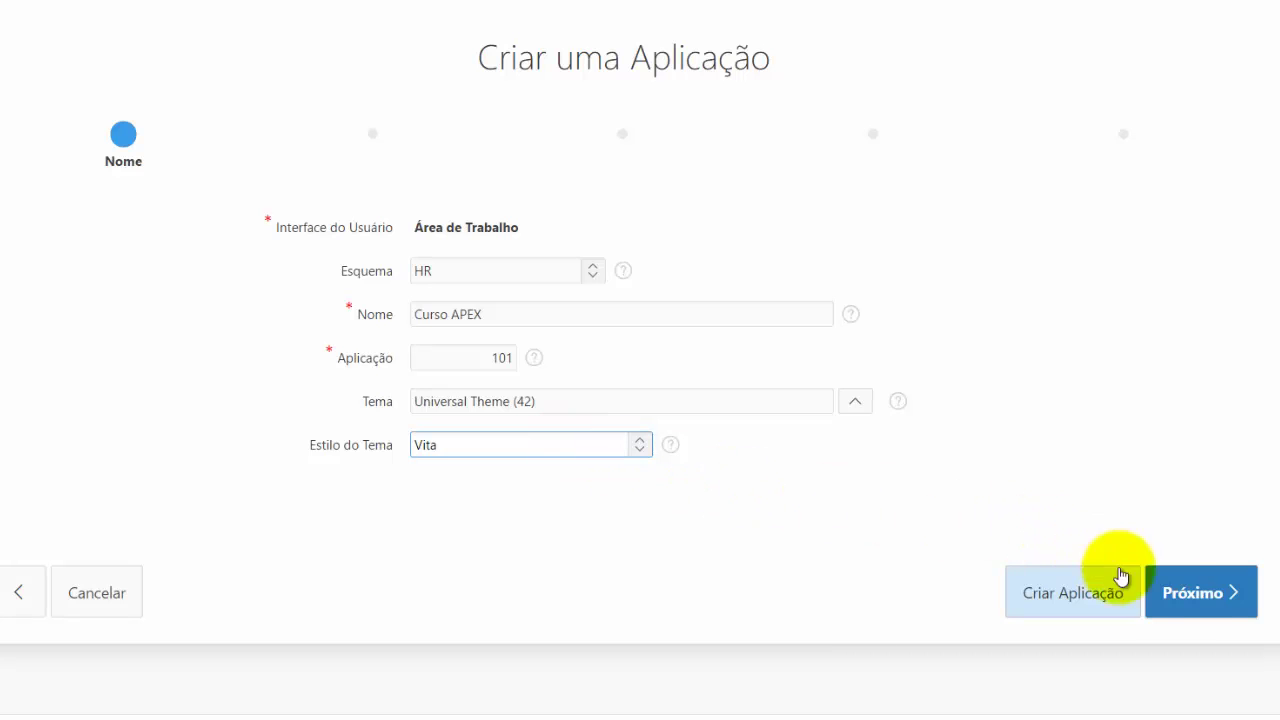
- Proceed to the application attributes, keeping only the blank Início page and copying no shared components
left_click(1192, 598)
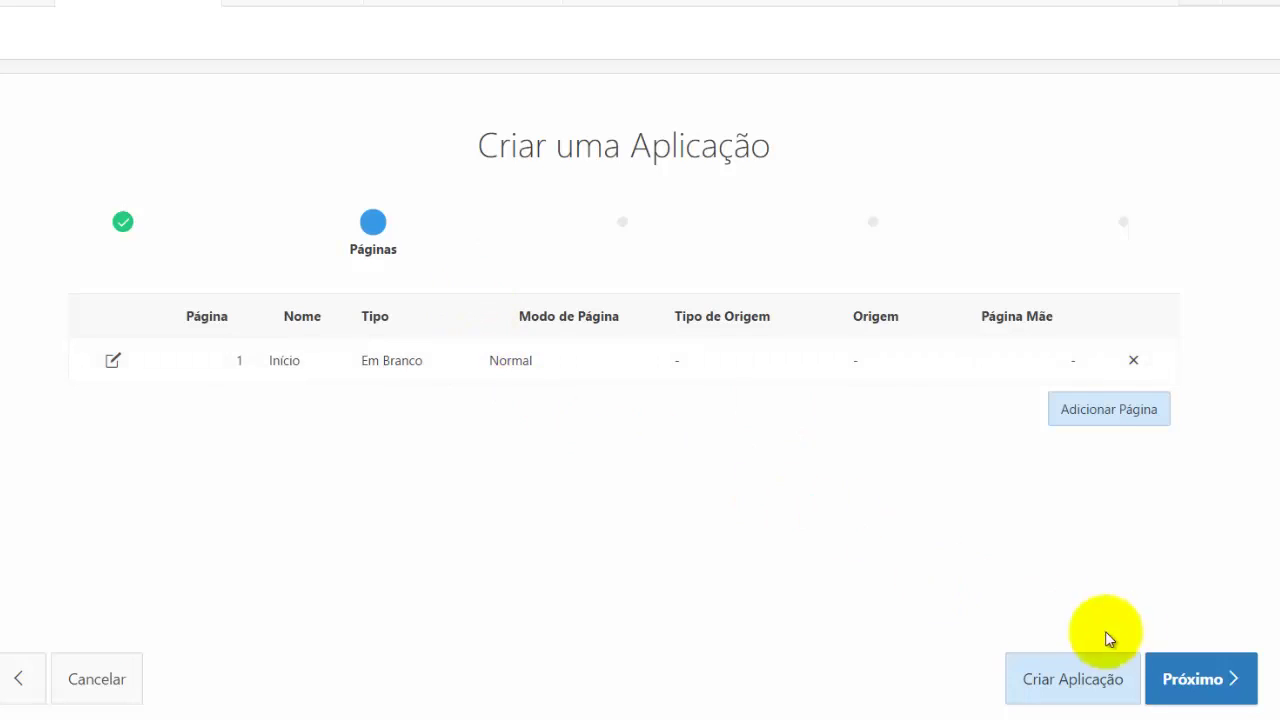
left_click(1205, 672)
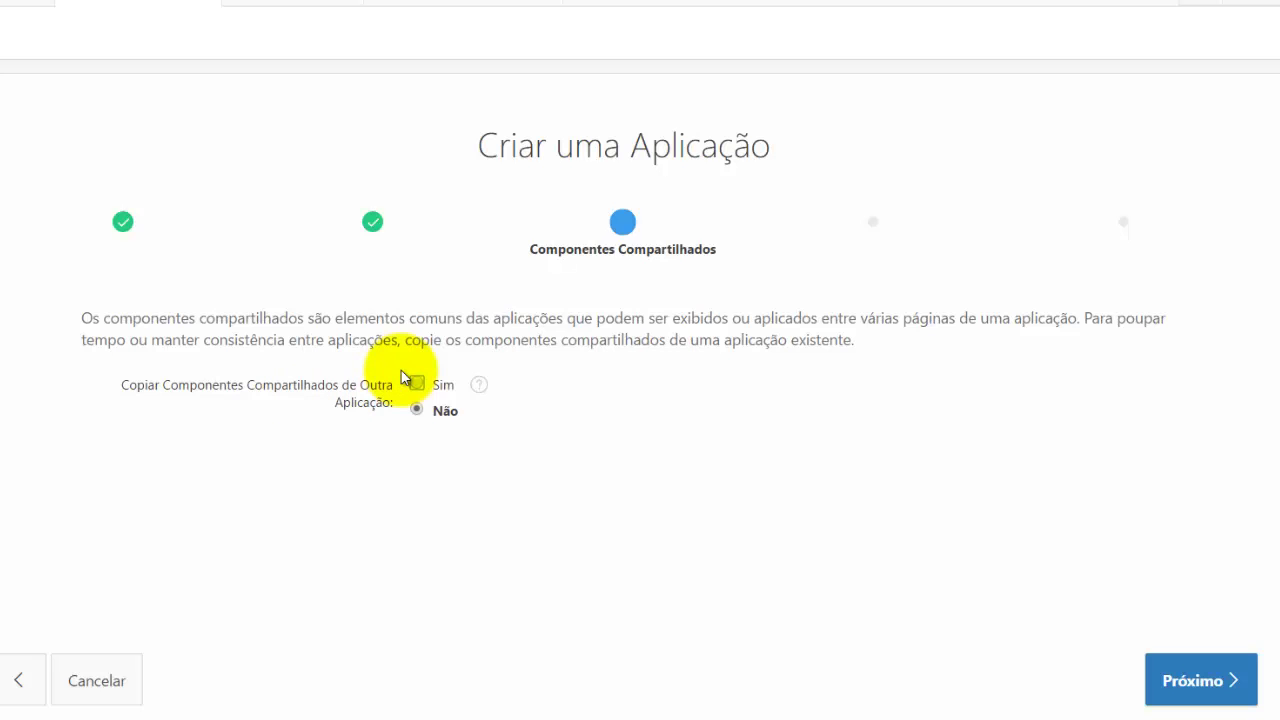
left_click(1220, 697)
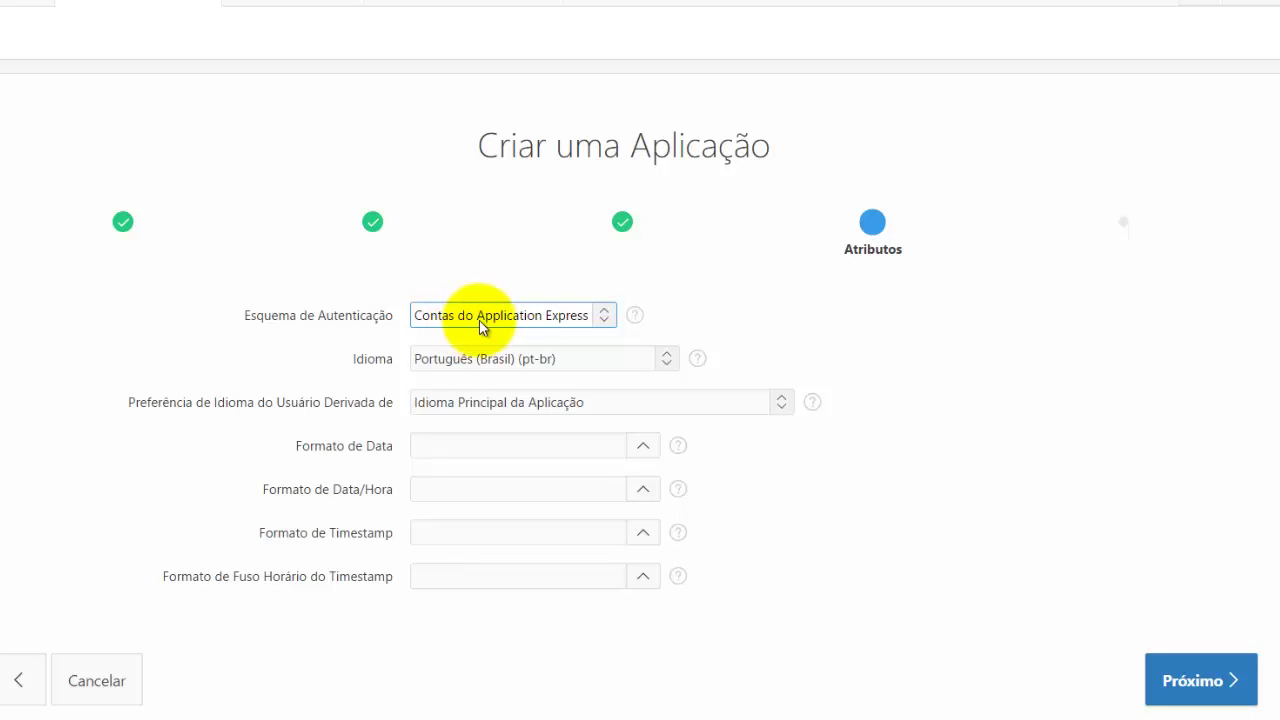
- Choose Contas do Application Express authentication, keep the Português (Brasil) language, and derive the user language preference from Idioma Principal da Aplicação
left_click(540, 316)
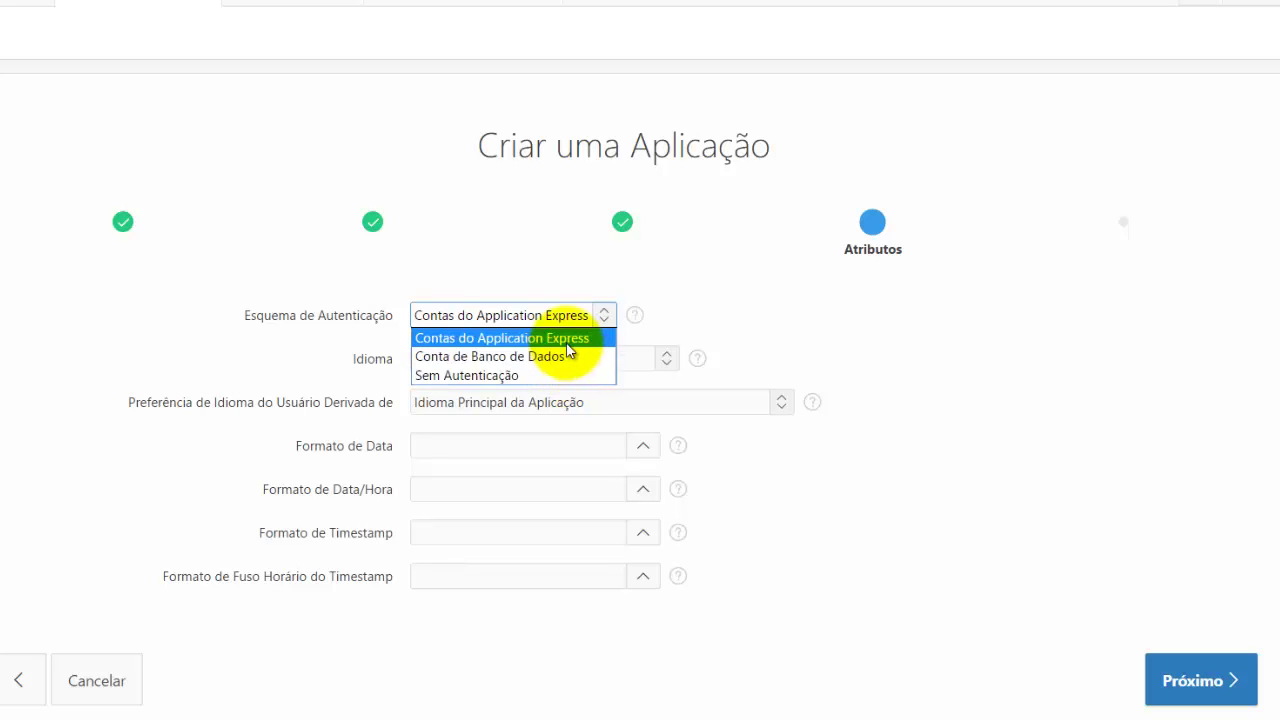
left_click(564, 341)
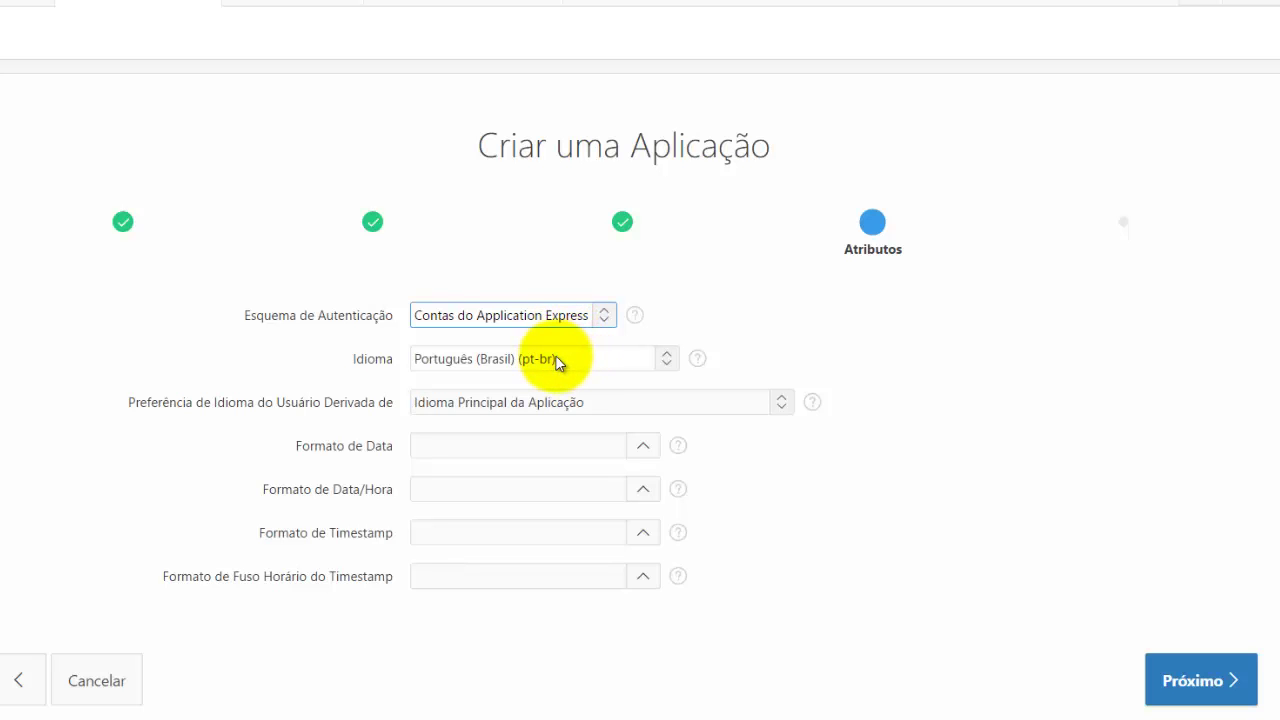
left_click(635, 361)
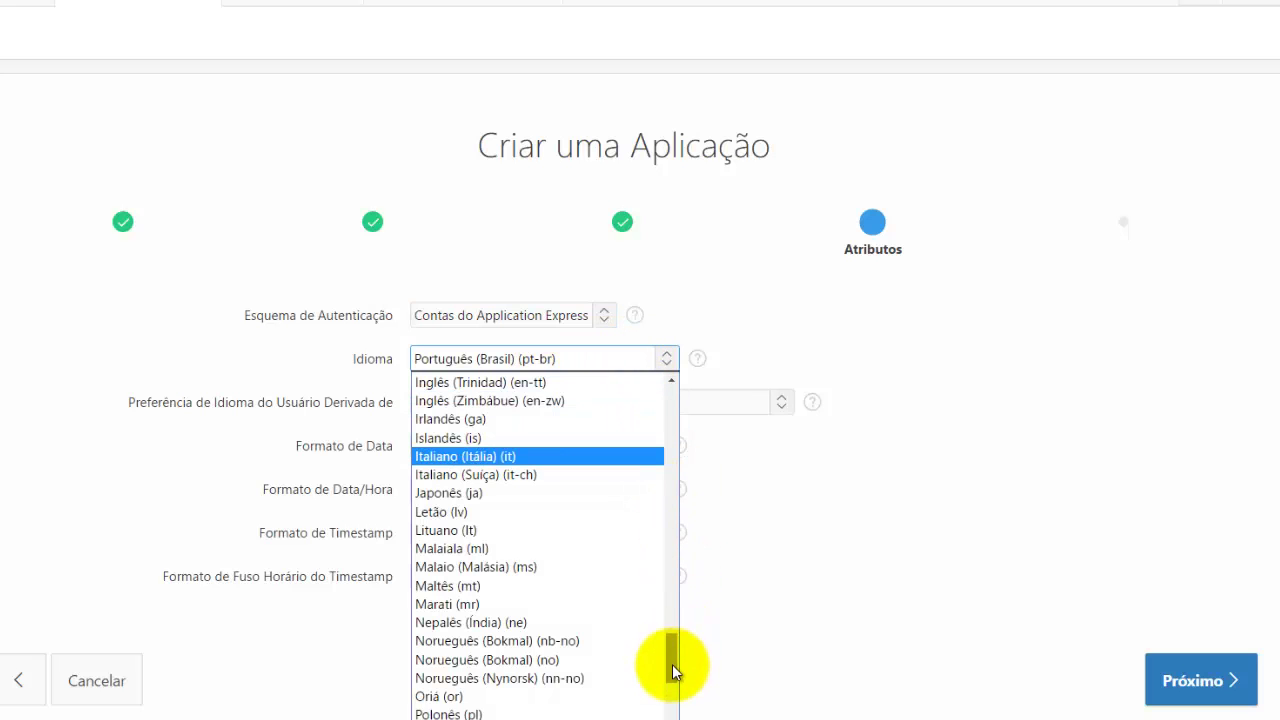
left_click(766, 349)
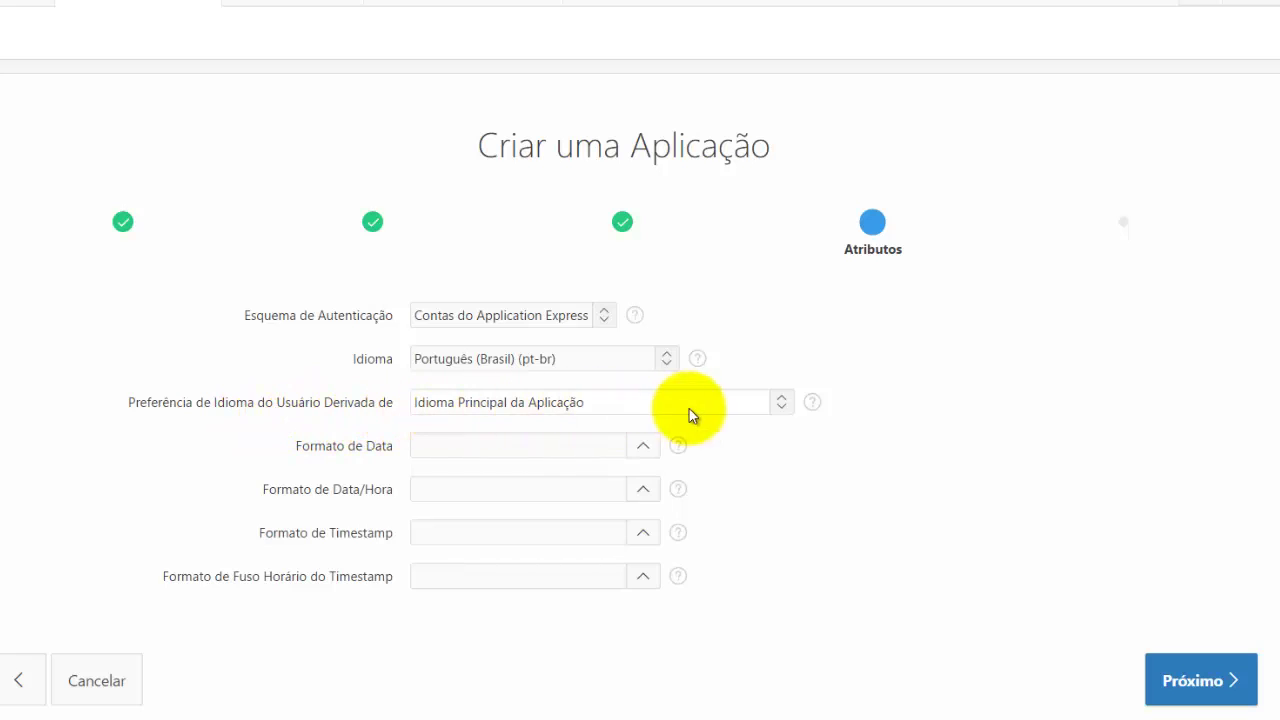
left_click(721, 410)
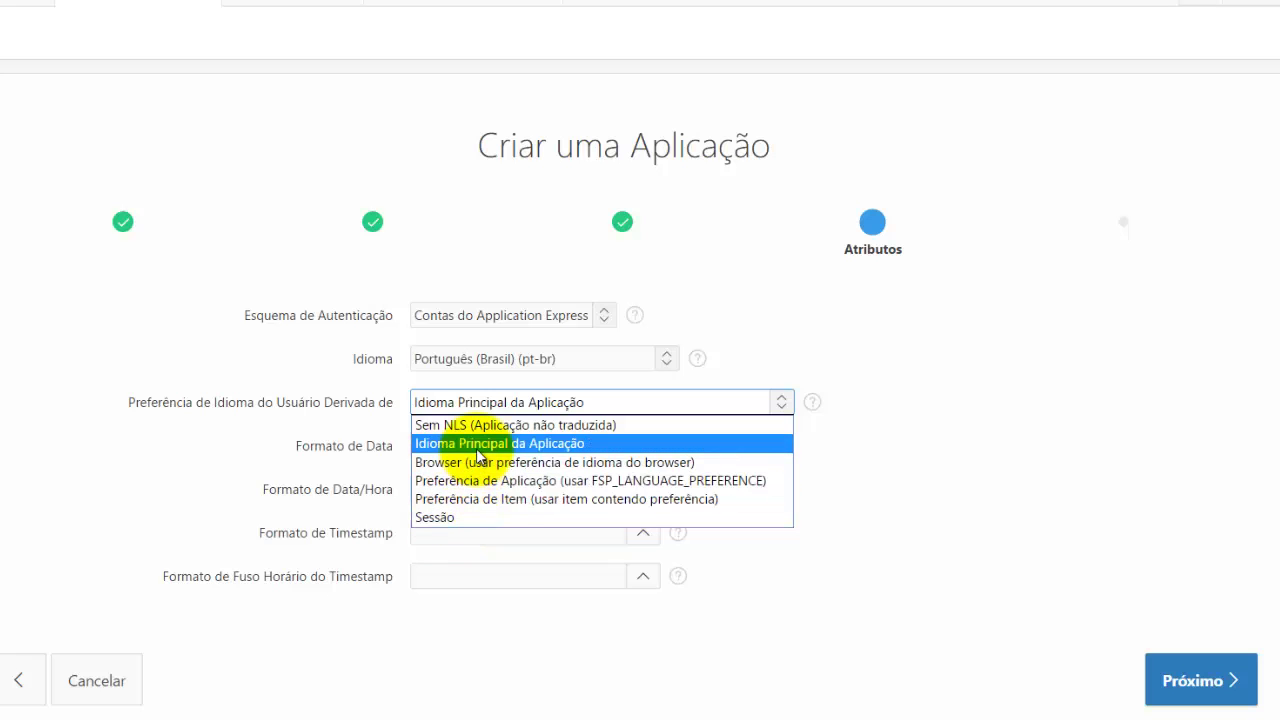
left_click(572, 445)
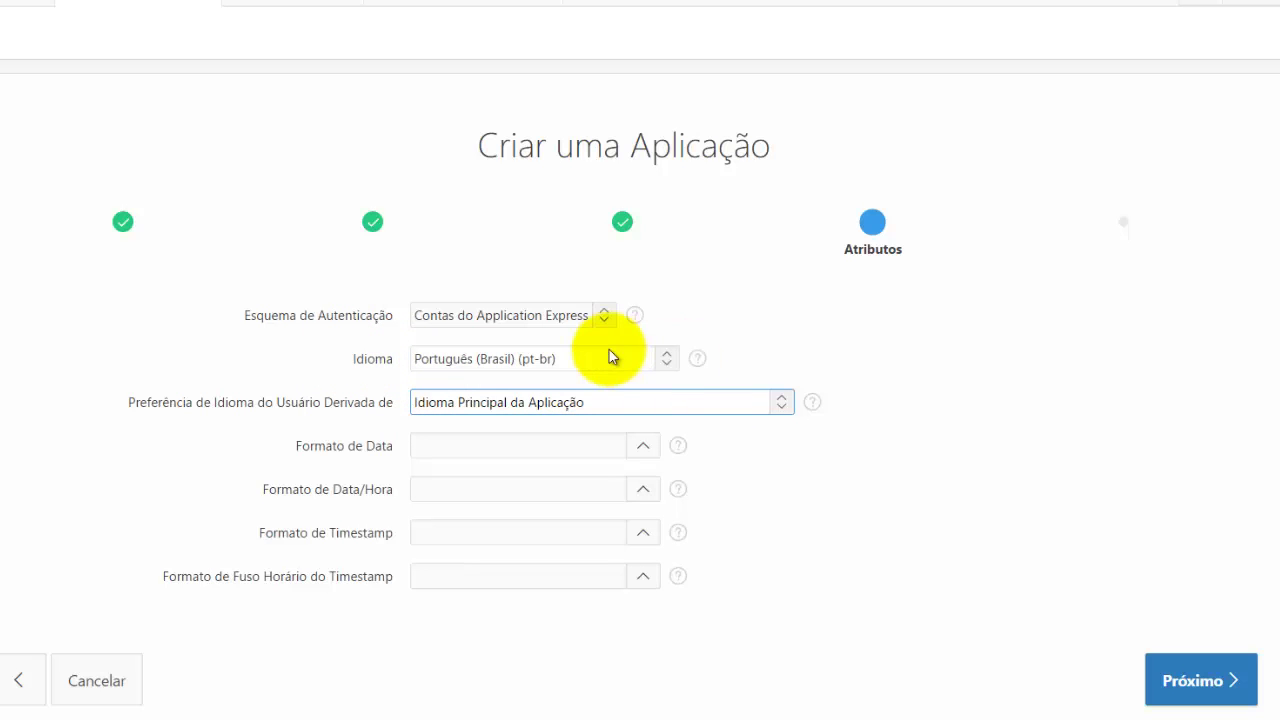
- Set Formato de Data to DD/MM/YYYY by picking the 12-JAN-2004 pattern and replacing its -MON- part with /MM/
left_click(641, 450)
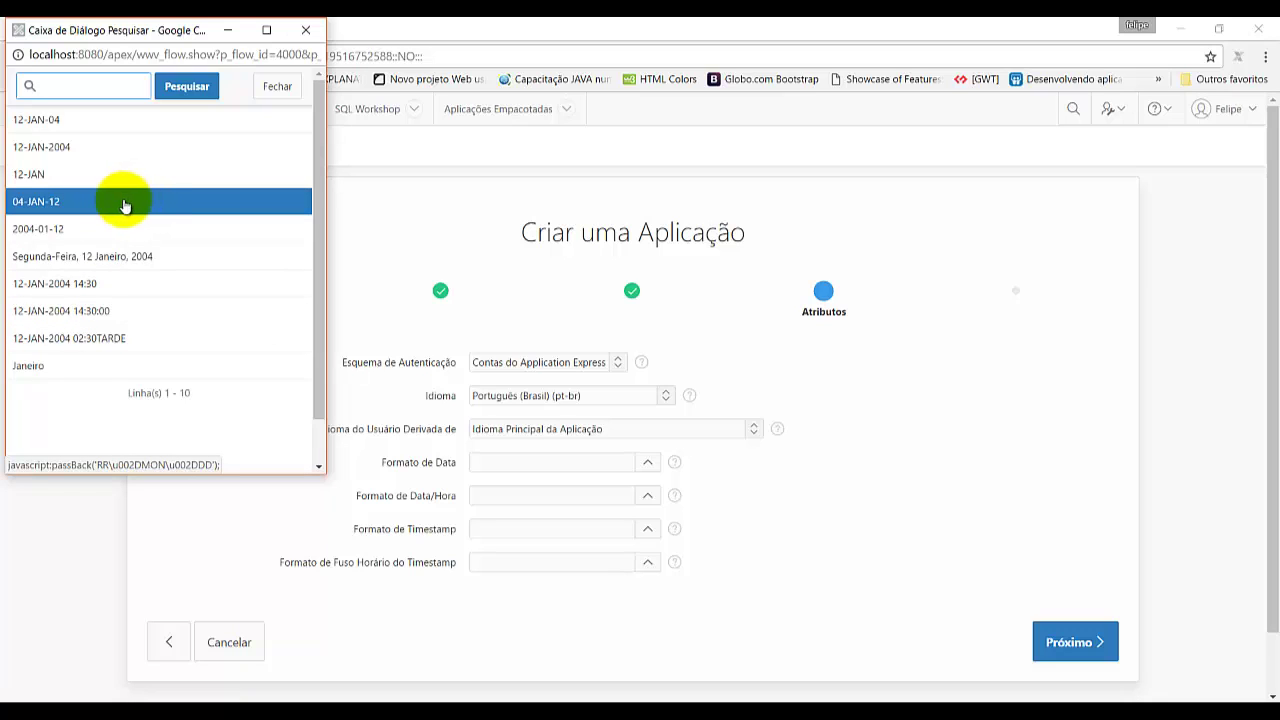
left_click(100, 150)
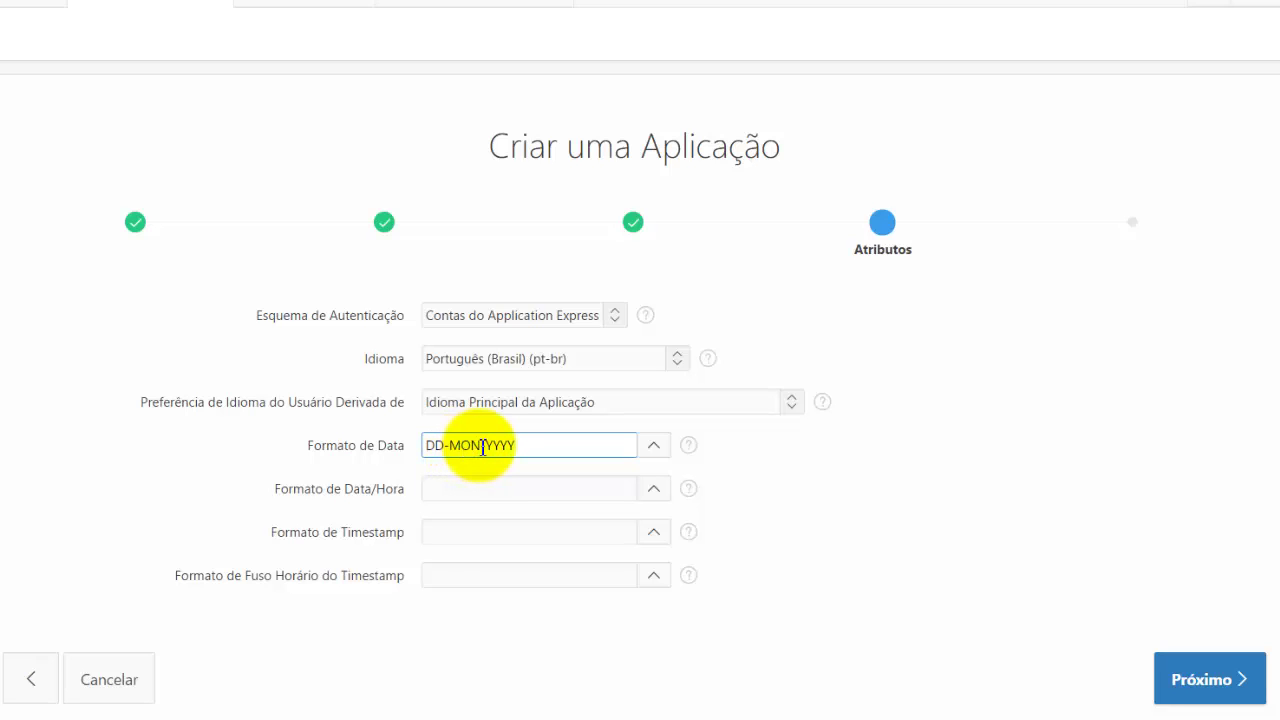
left_click(483, 447)
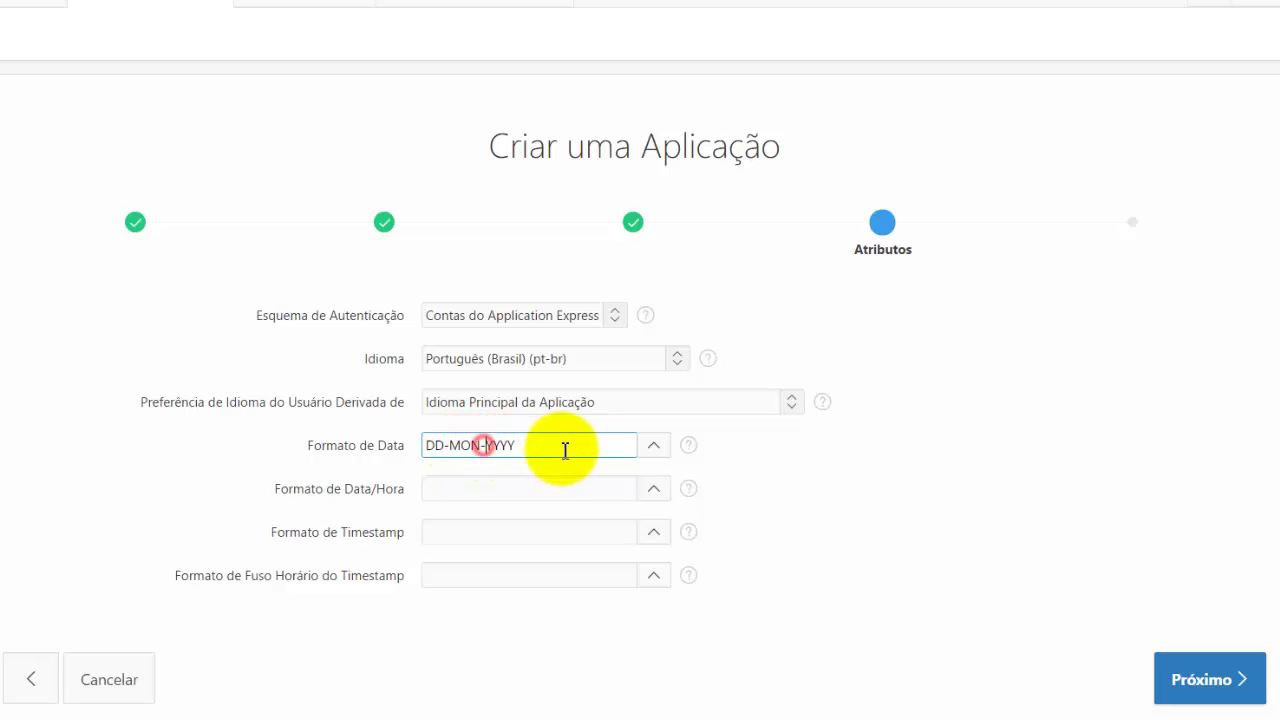
key("BackSpace")
key("BackSpace")
key("BackSpace")
key("BackSpace")
key("BackSpace")
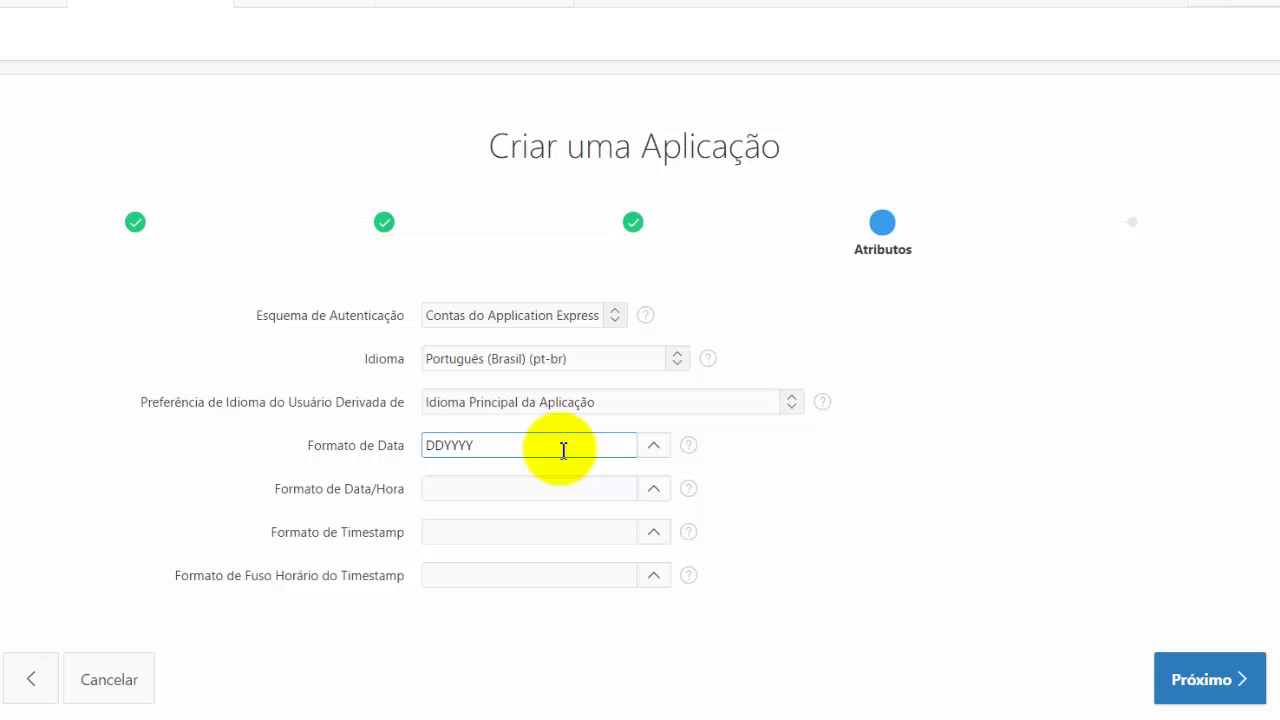
type("/MM/")
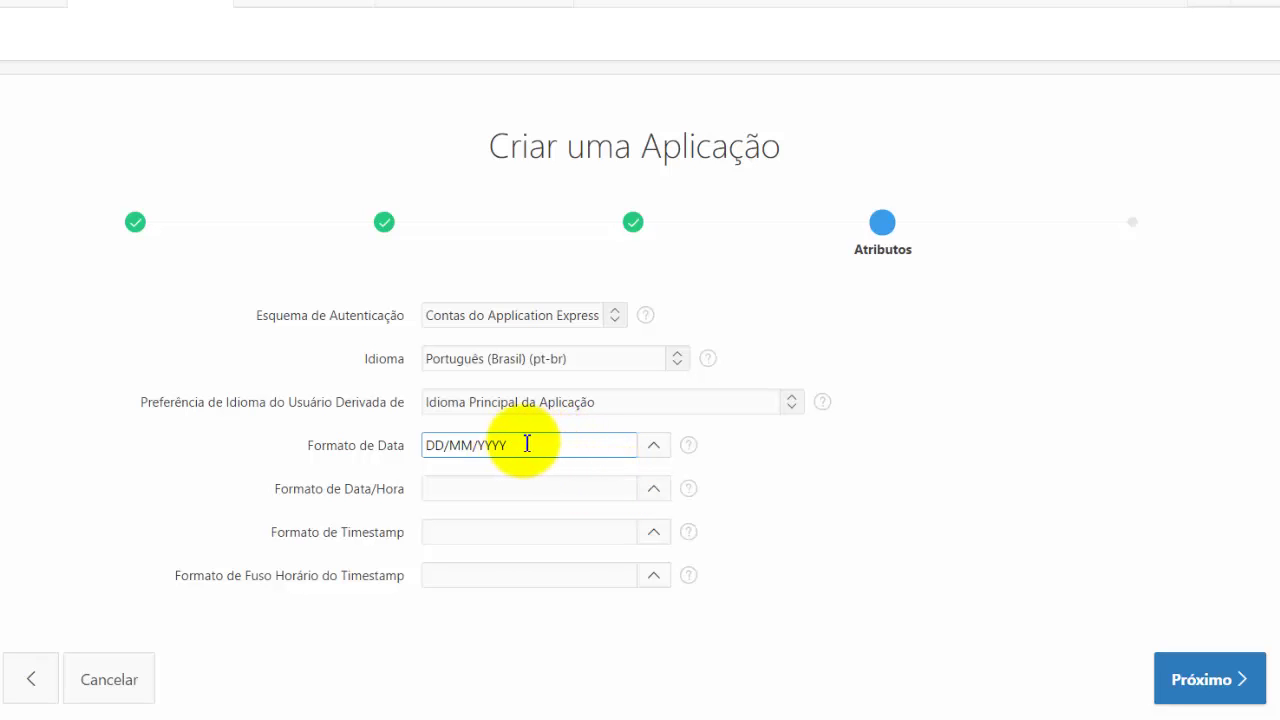
- Copy the date format and set Formato de Data/Hora to DD/MM/YYYY HH24:MI:SS, starting from the 12-JAN-2004 14:30:00 pattern
left_click_drag(518, 443, 420, 445)
right_click(480, 449)
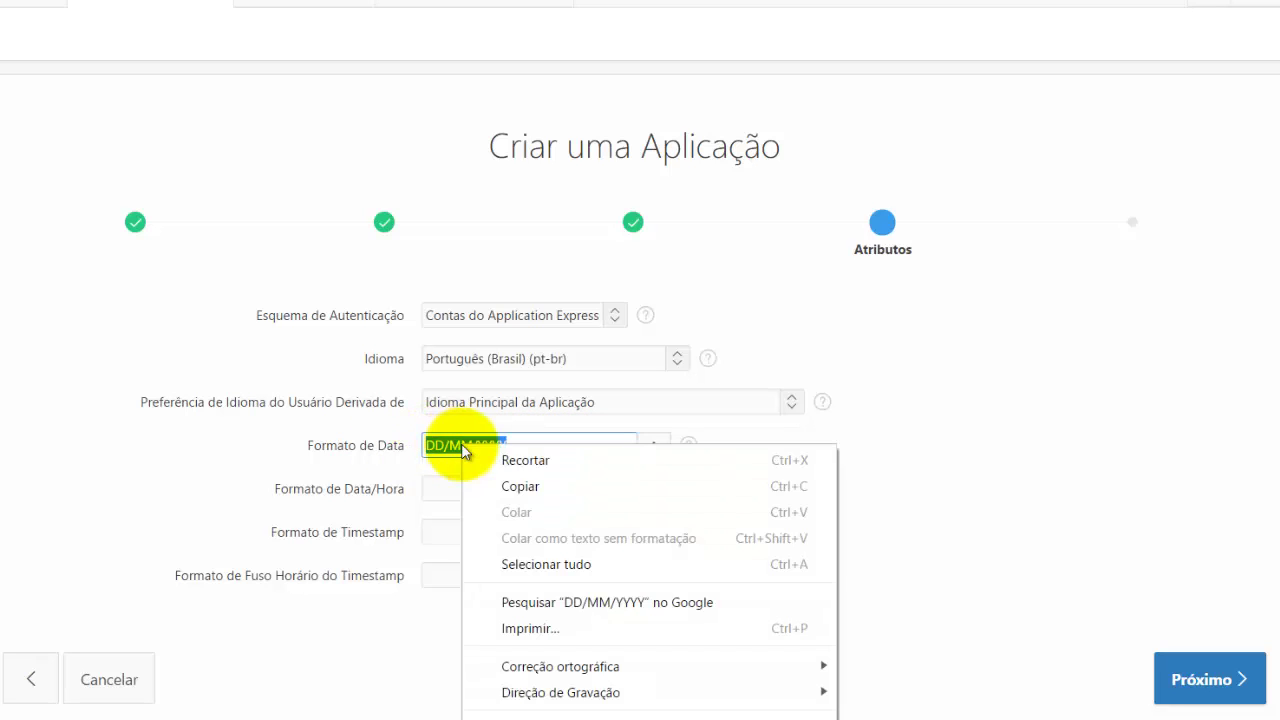
left_click(525, 487)
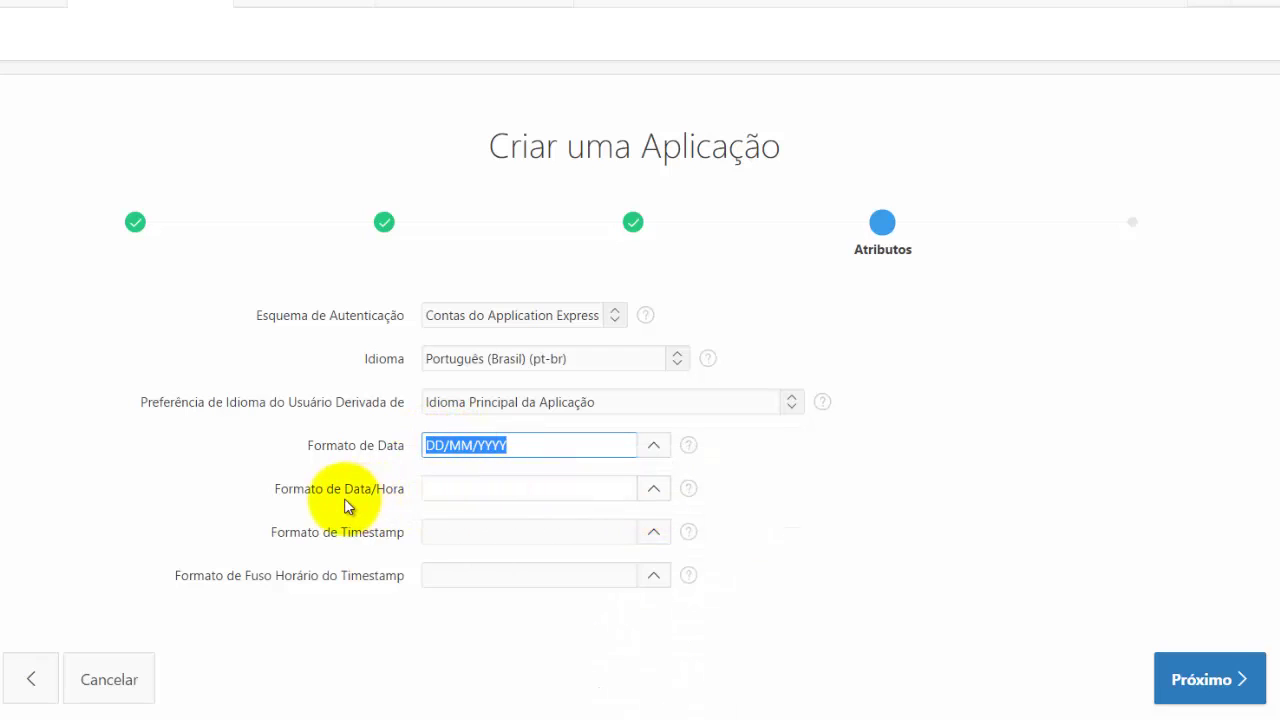
left_click(653, 488)
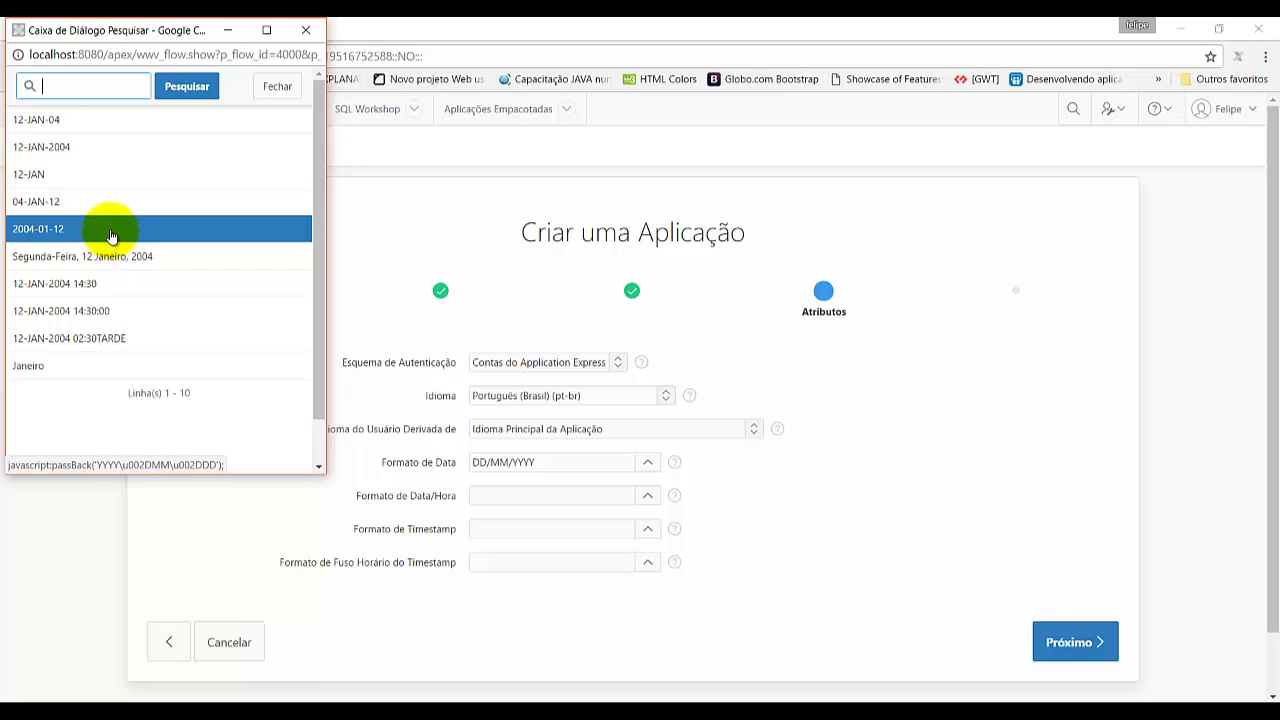
left_click(115, 311)
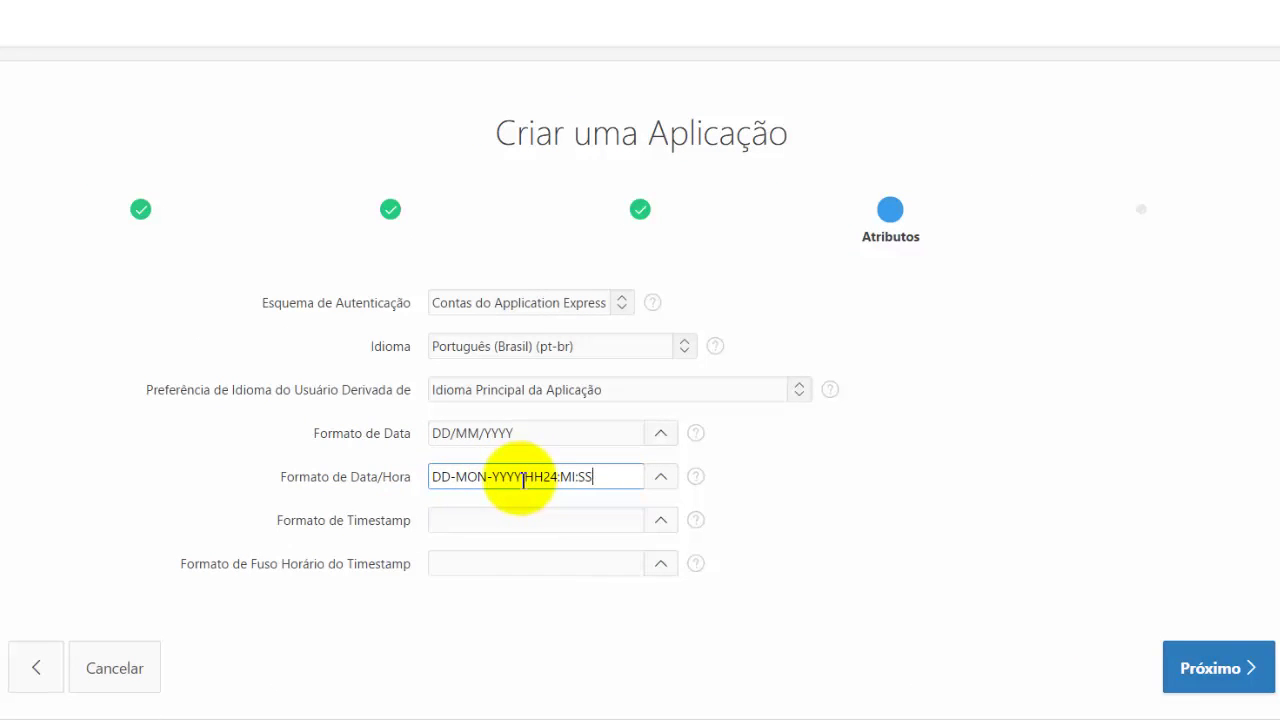
left_click_drag(520, 478, 429, 480)
key("ctrl+v")
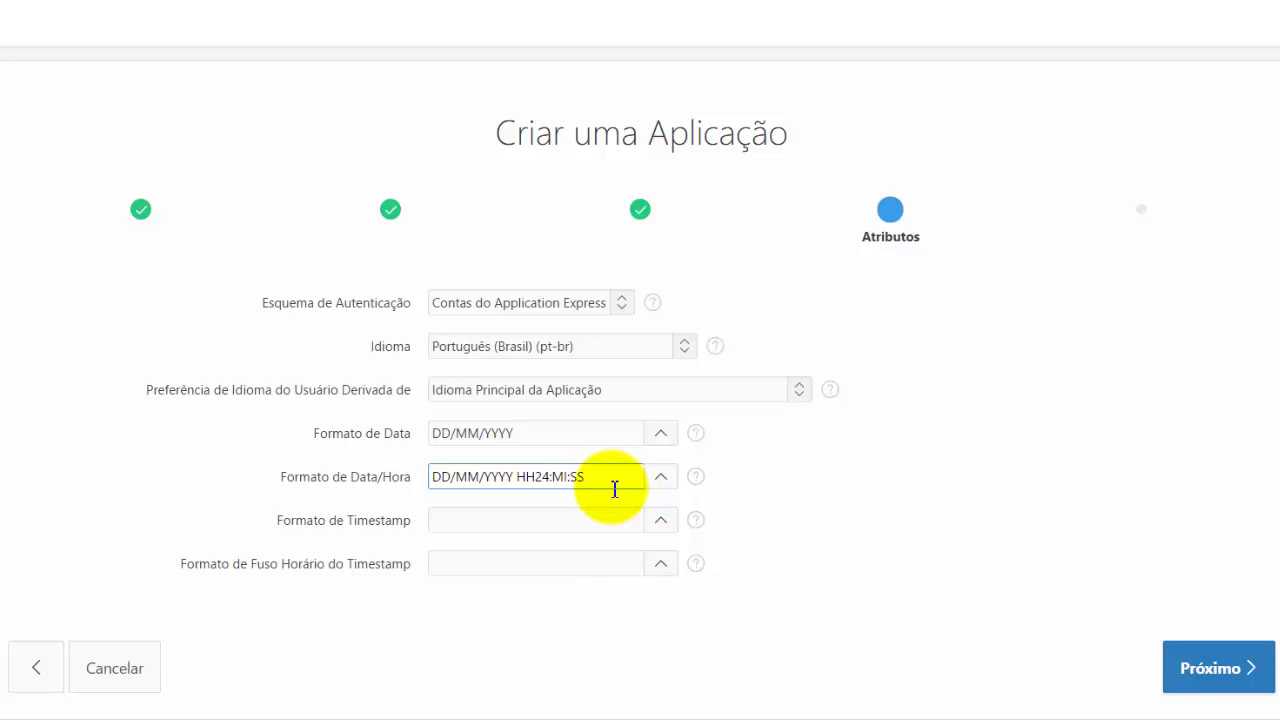
- Set Formato de Timestamp to DD/MM/YYYY HH24:MI:SS, replacing the date part of the 12-JAN-2004 14:30:00 pattern with the copied format
left_click(665, 526)
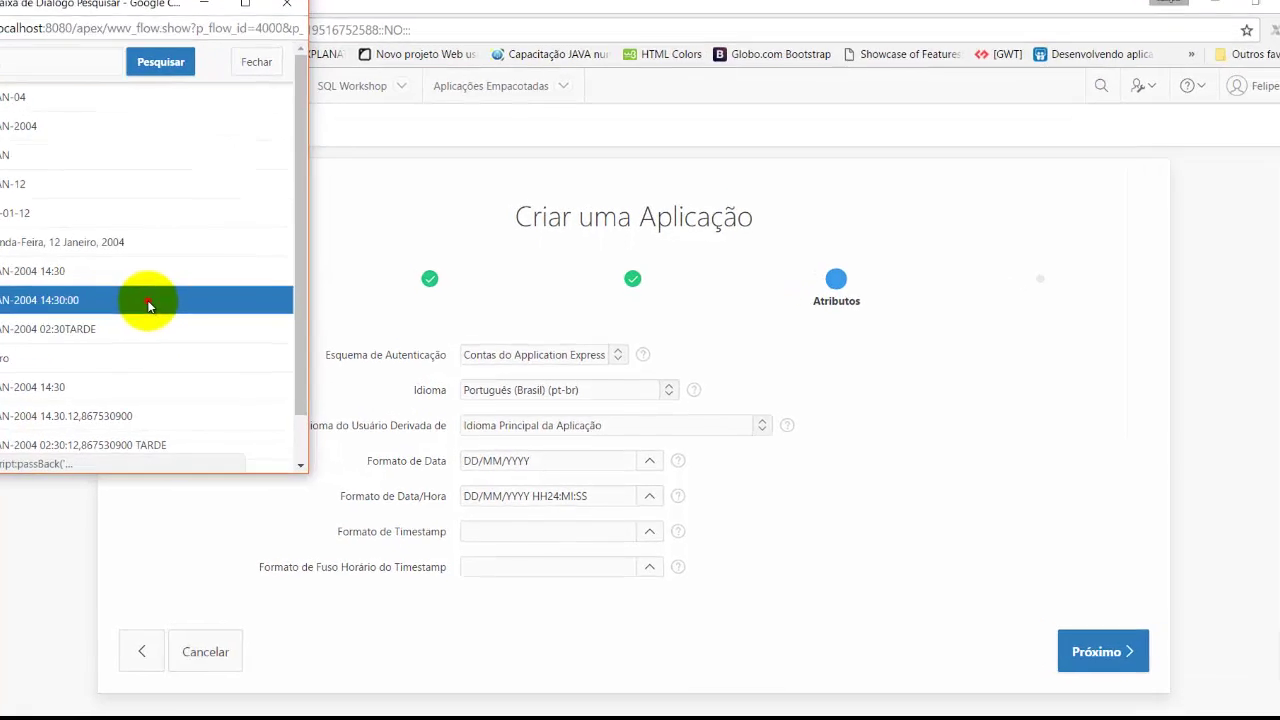
left_click(148, 300)
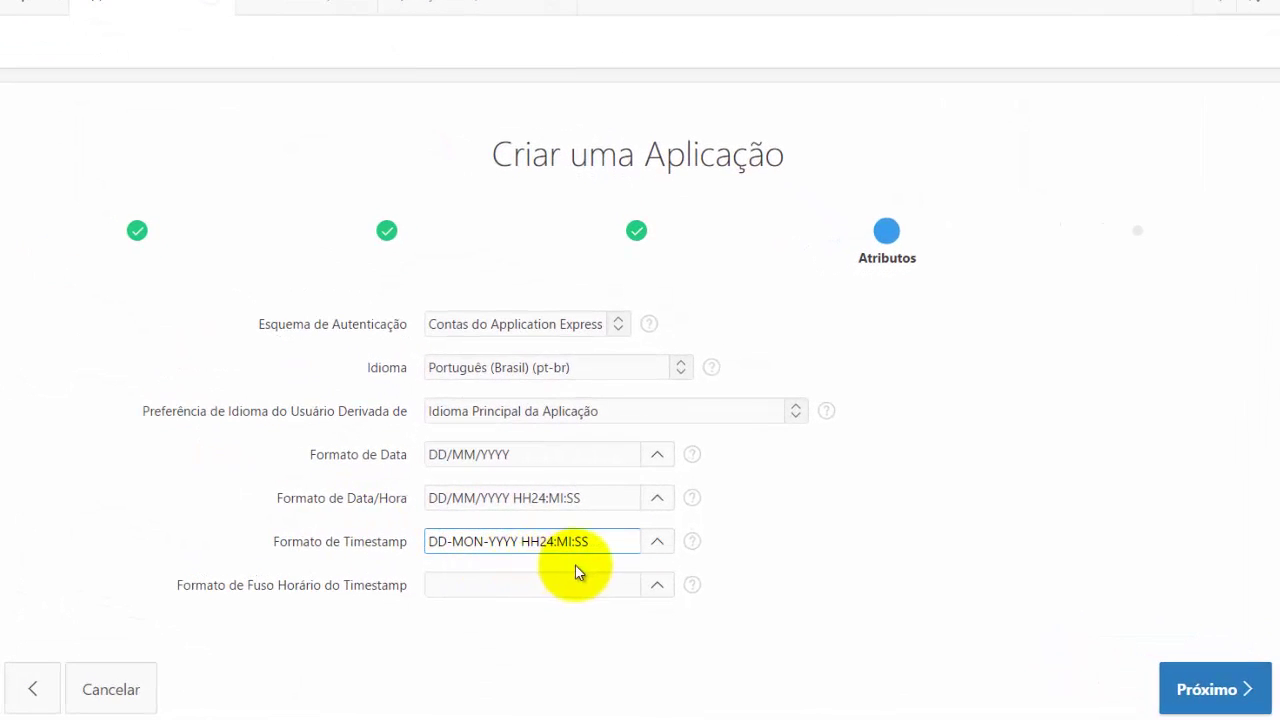
left_click_drag(518, 541, 395, 543)
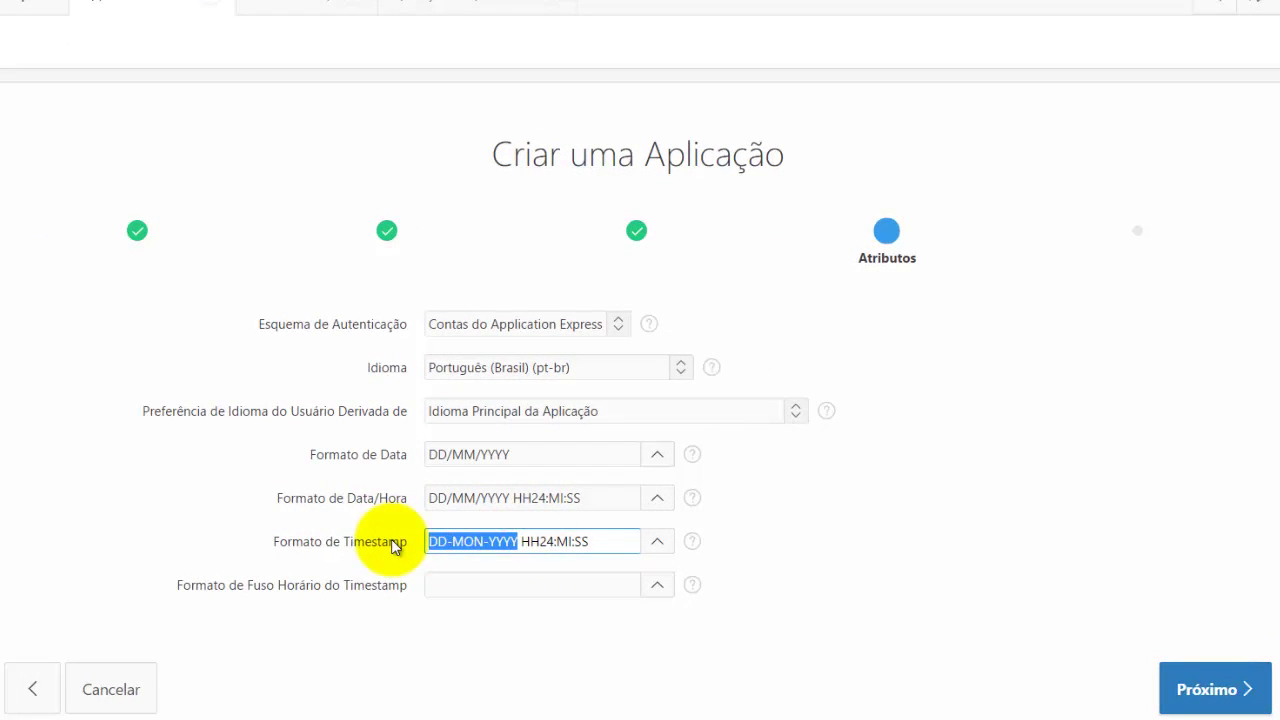
key("ctrl+v")
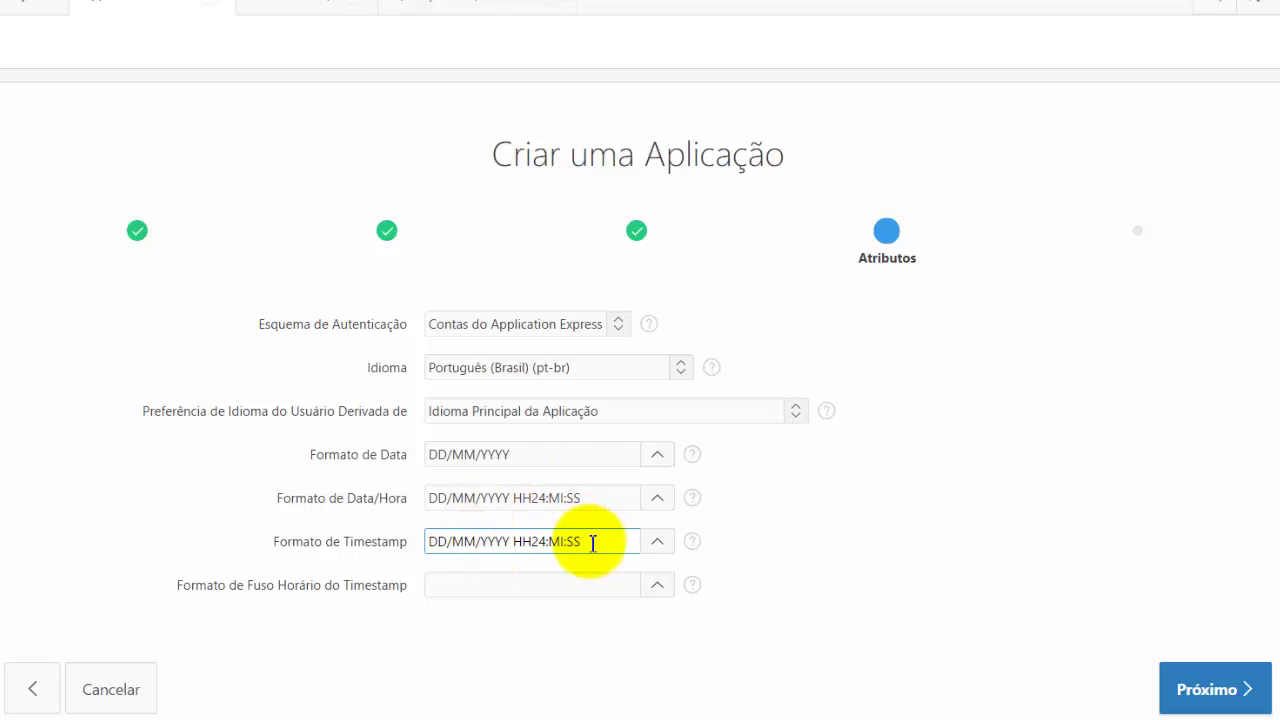
- Copy the timestamp format DD/MM/YYYY HH24:MI:SS into Formato de Fuso Horário do Timestamp
left_click(506, 583)
left_click_drag(596, 546, 417, 543)
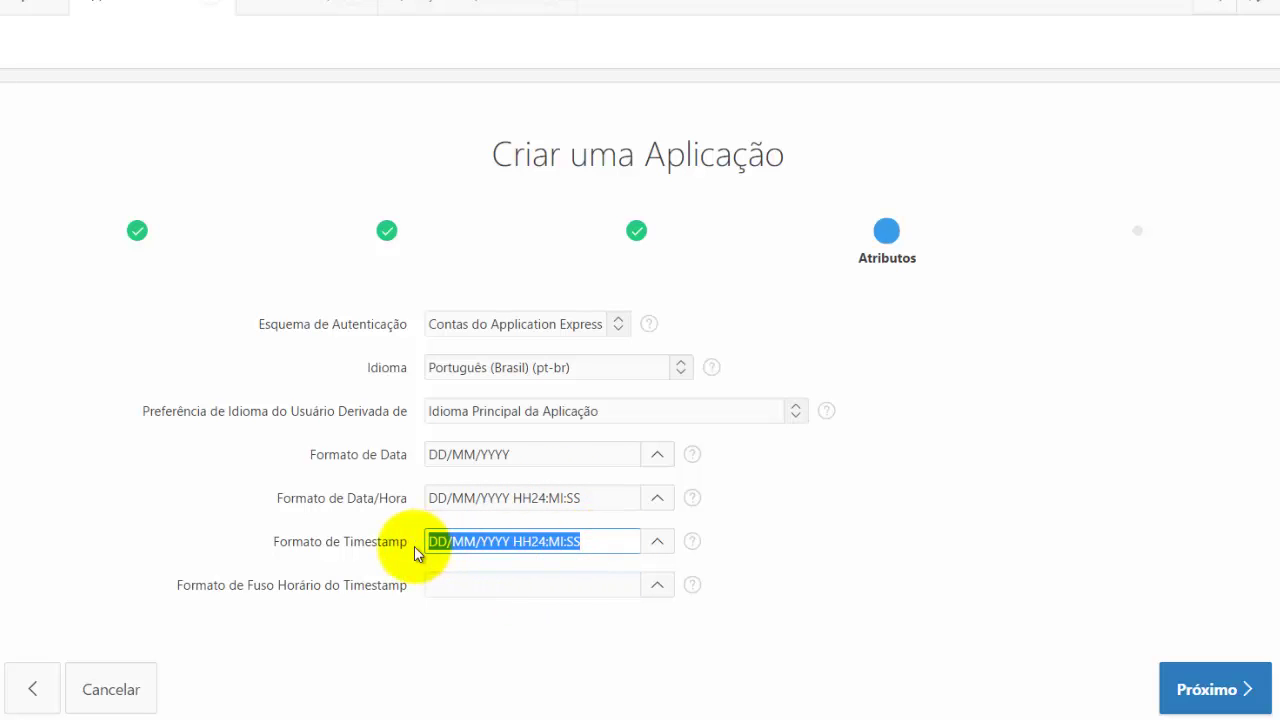
right_click(449, 543)
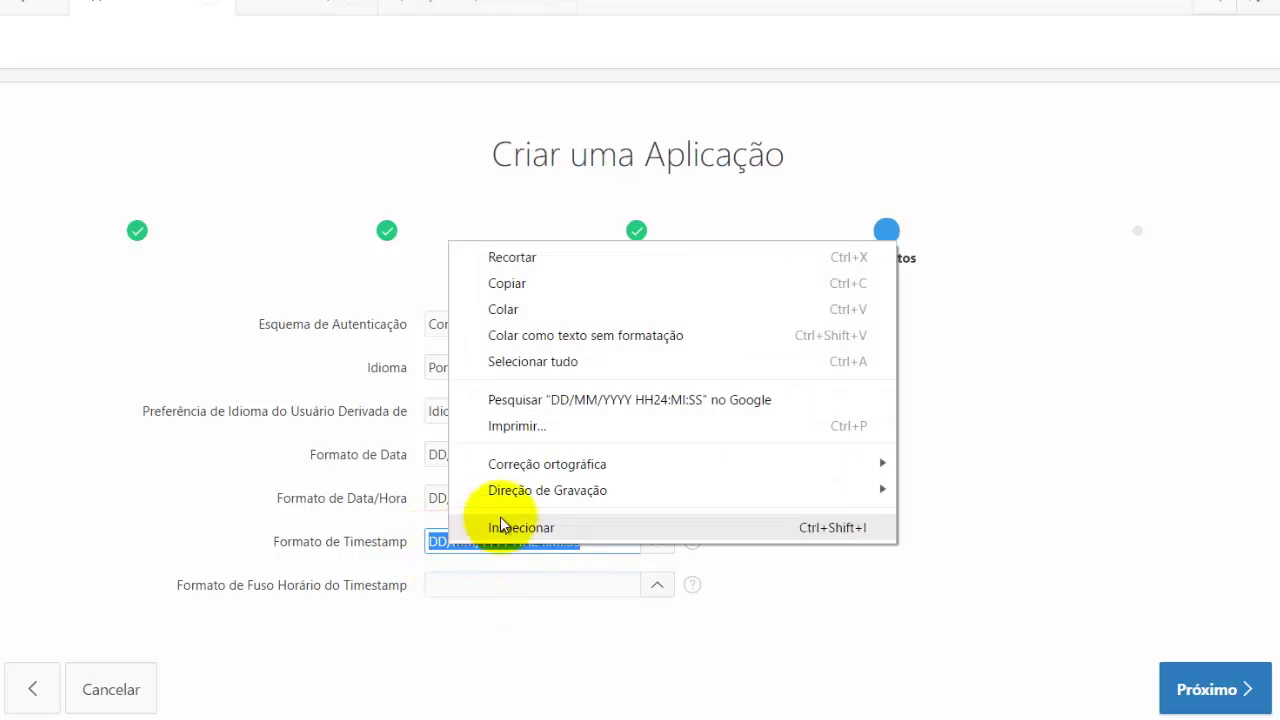
left_click(514, 283)
left_click(490, 588)
right_click(490, 588)
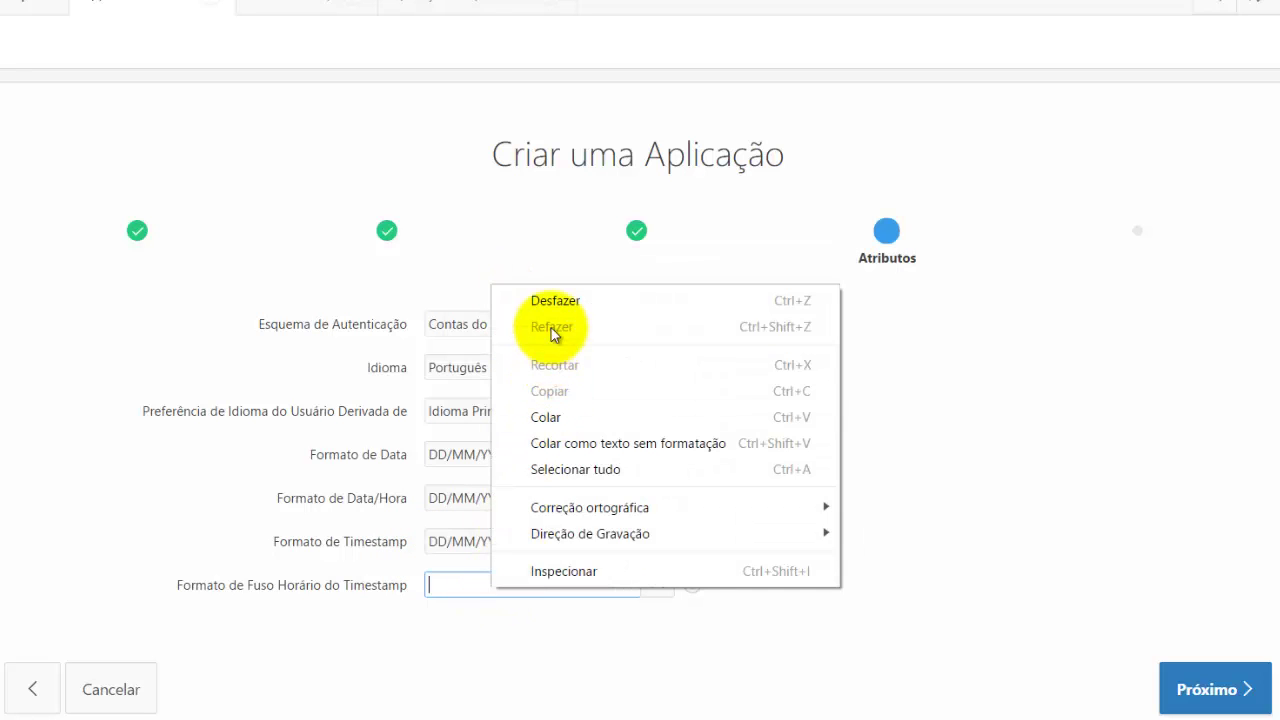
left_click(563, 416)
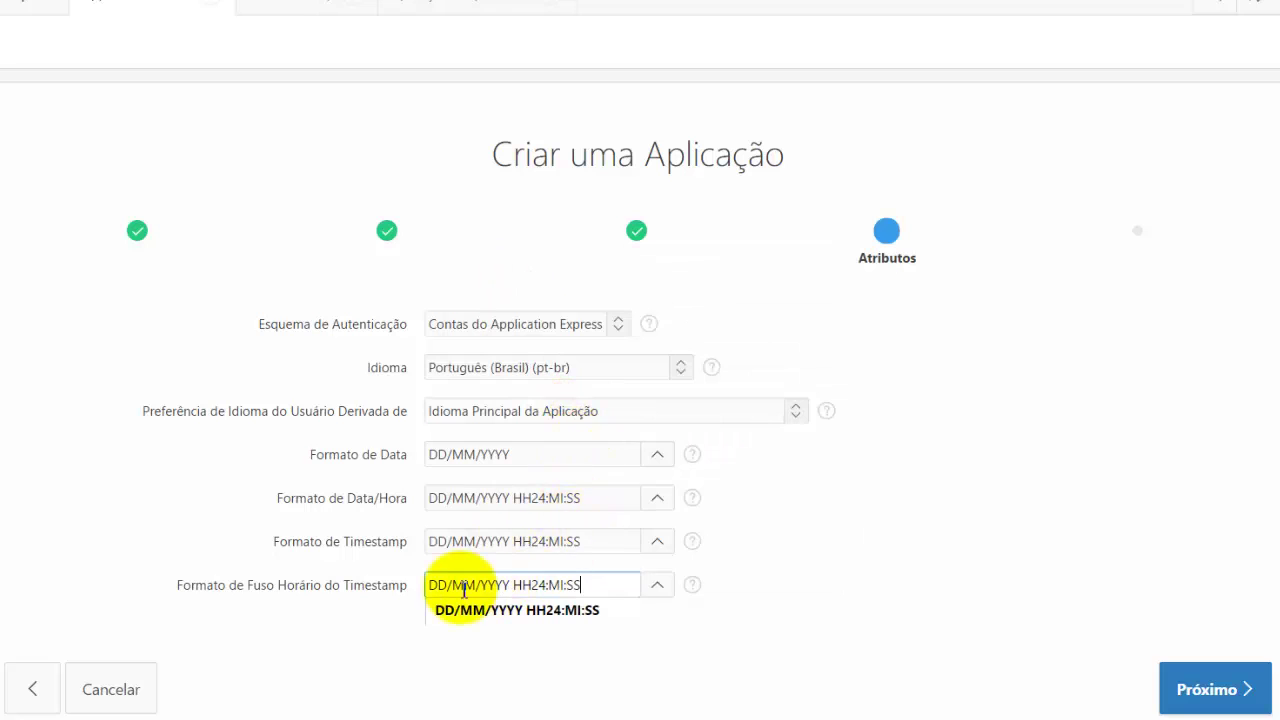
left_click(290, 606)
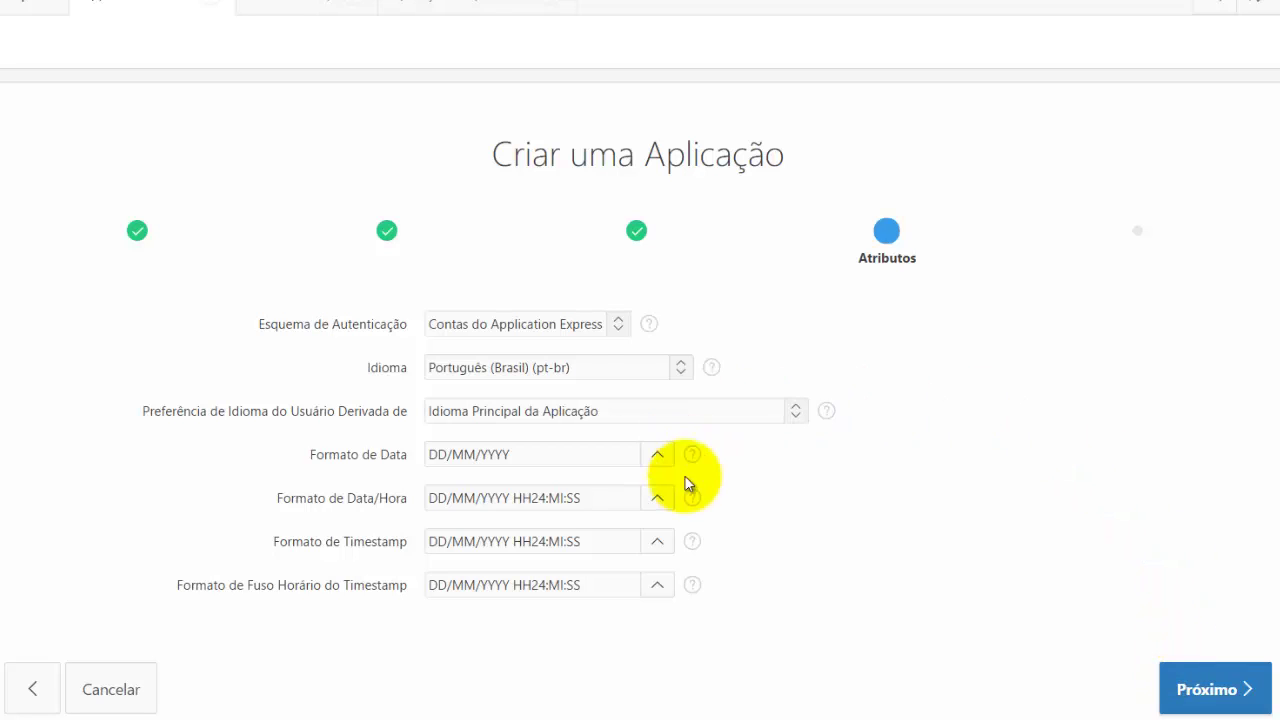
- Proceed to the confirmation page, review the chosen attributes and create the Curso APEX application
left_click(1220, 690)
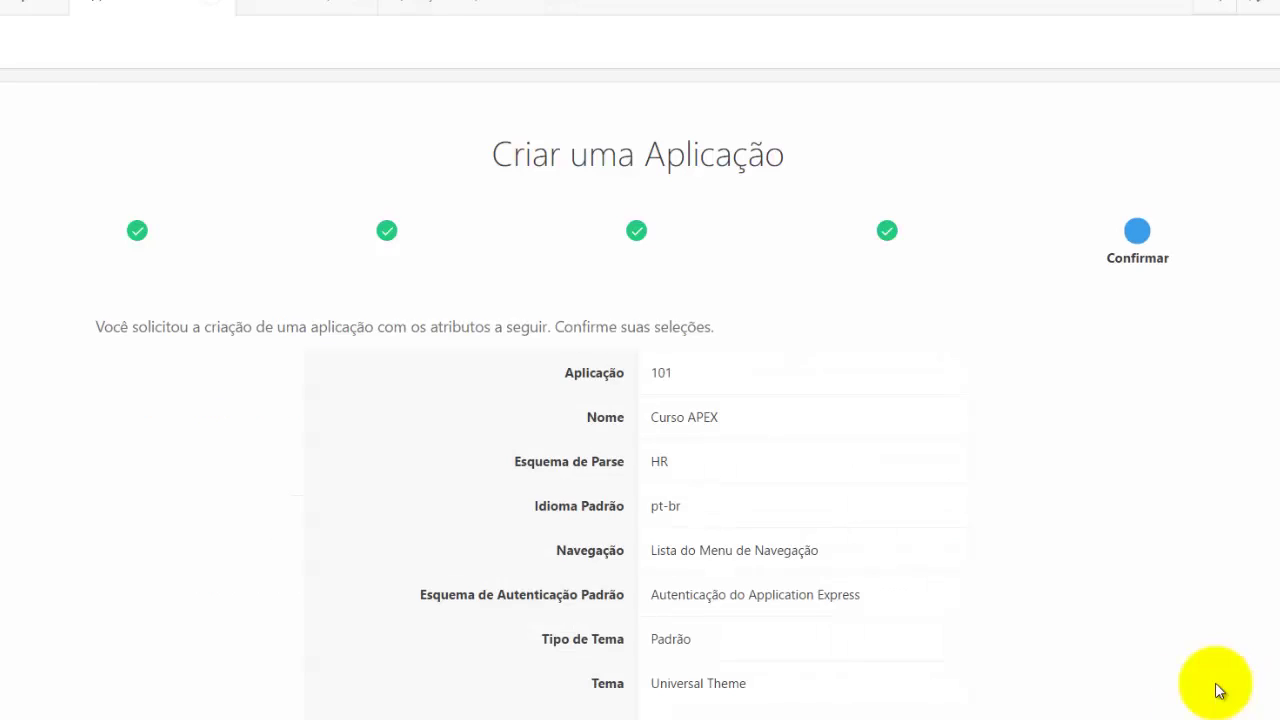
scroll(1051, 554, "down", 2)
scroll(1051, 554, "down", 1)
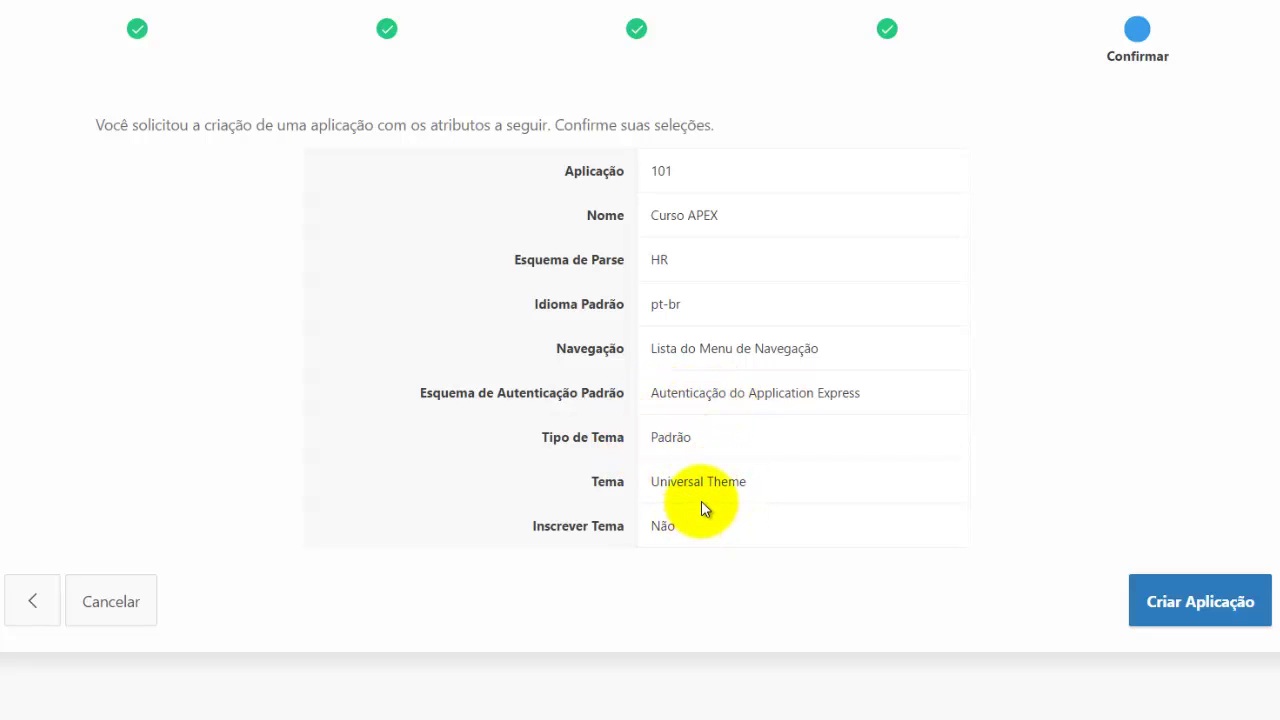
left_click(1213, 602)
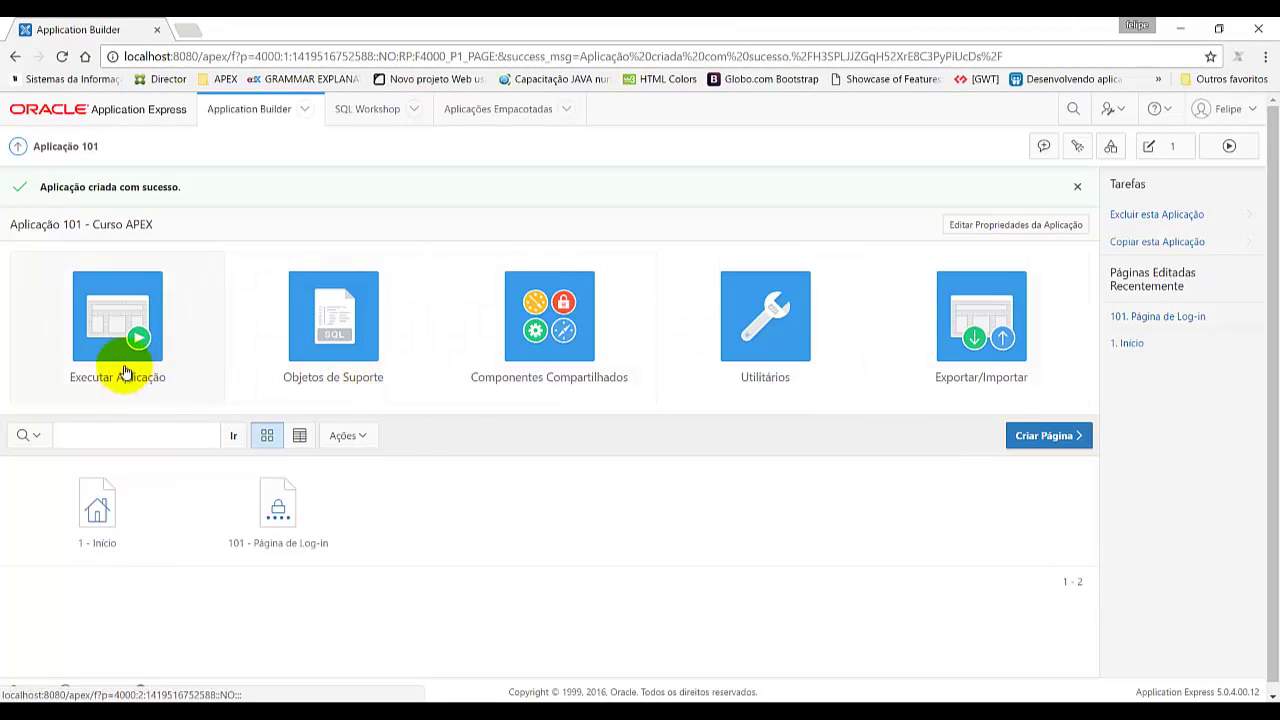
- Reopen Curso APEX from the application list and run it, logging in with the prefilled credentials
left_click(18, 147)
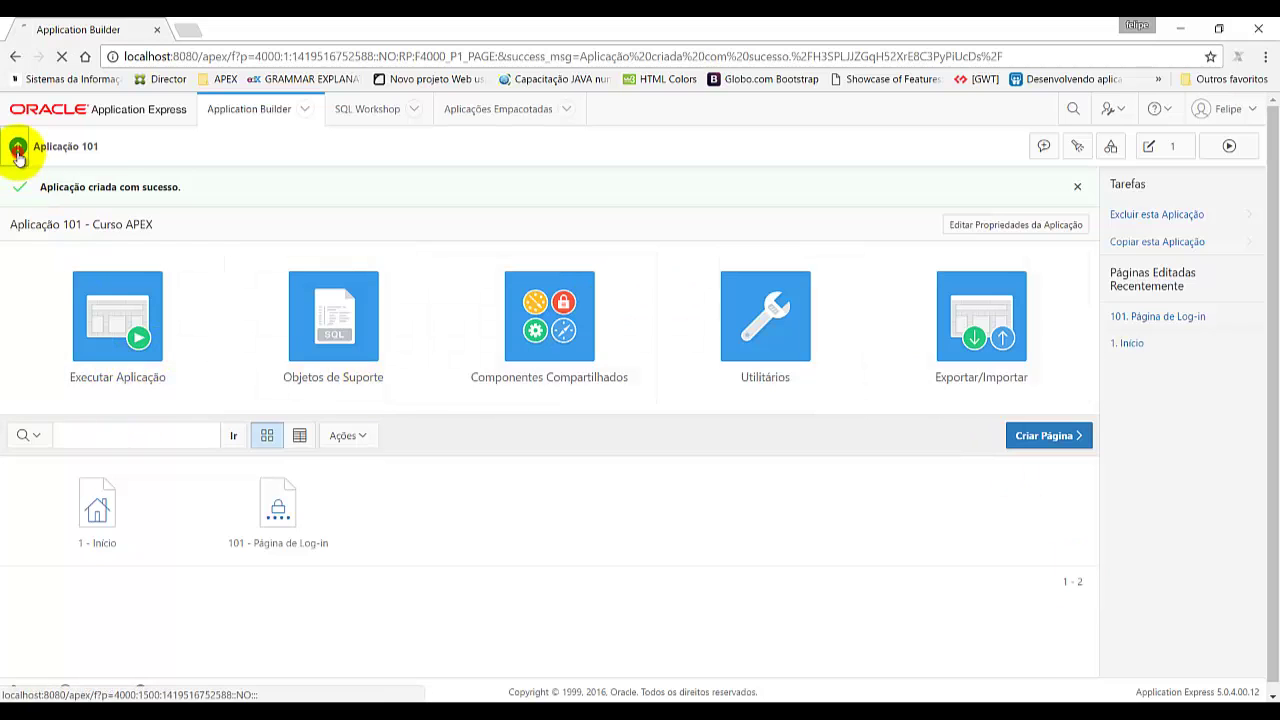
left_click(82, 381)
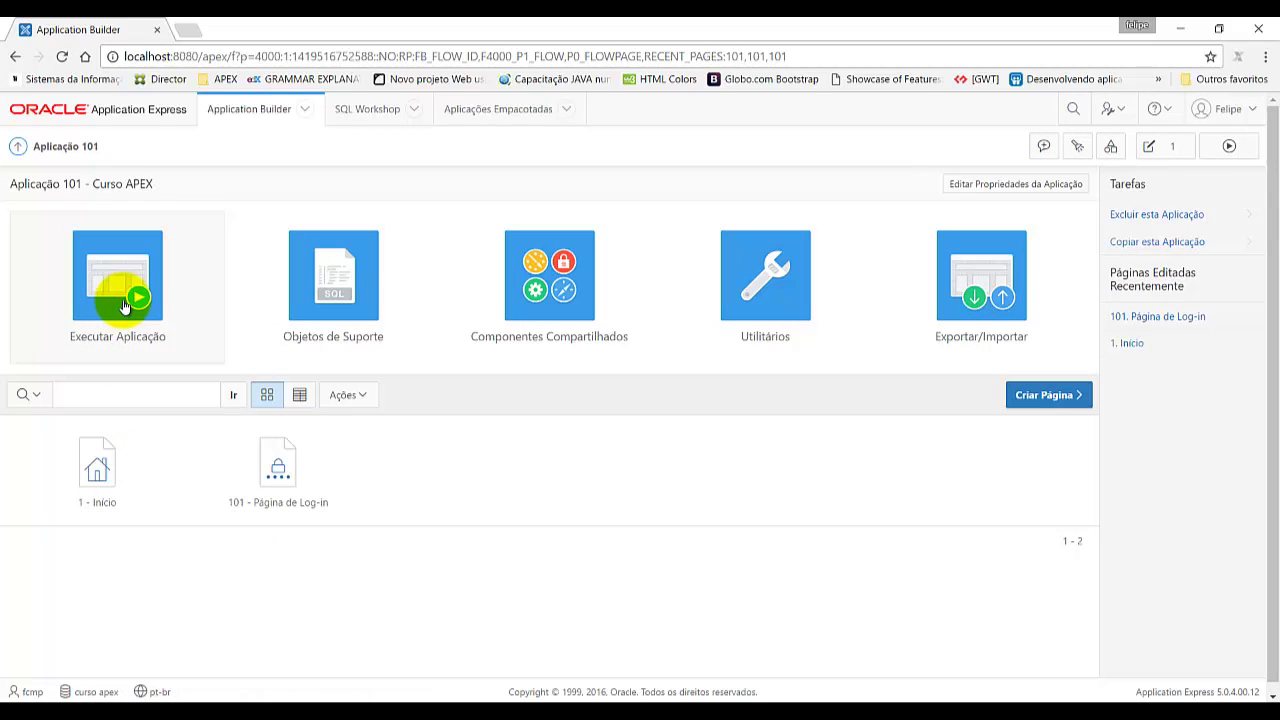
left_click(122, 305)
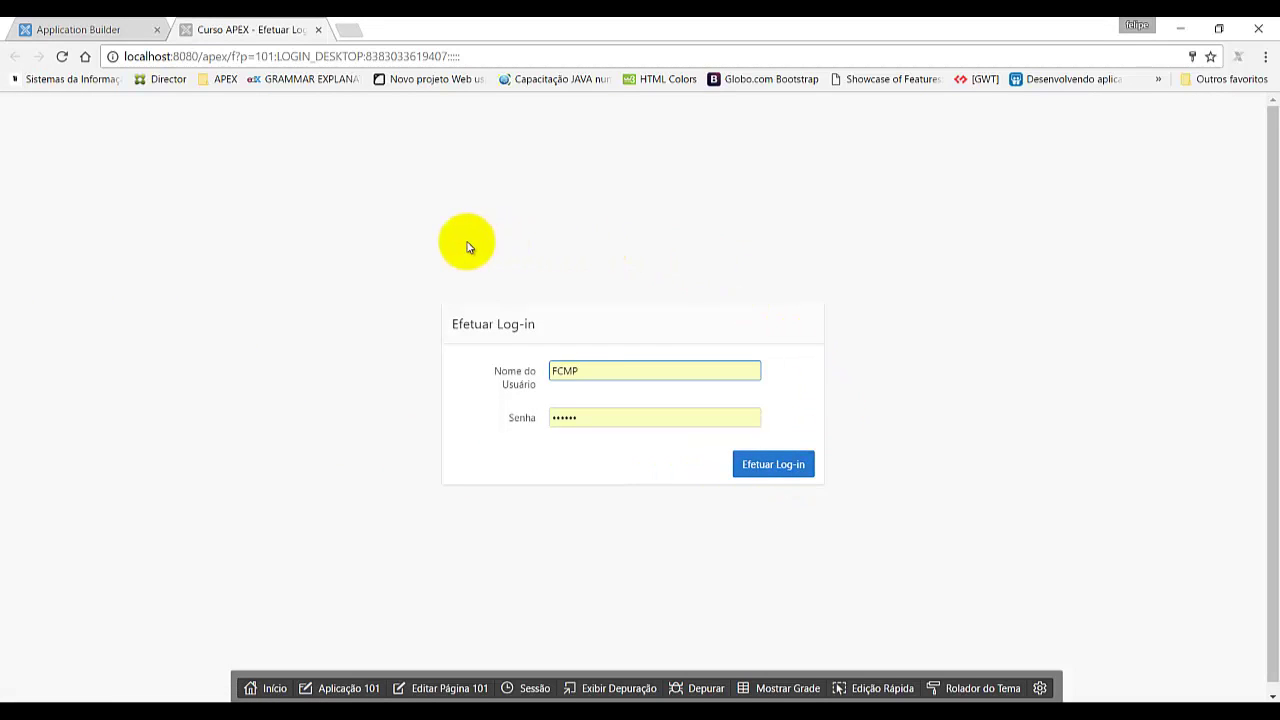
left_click(773, 474)
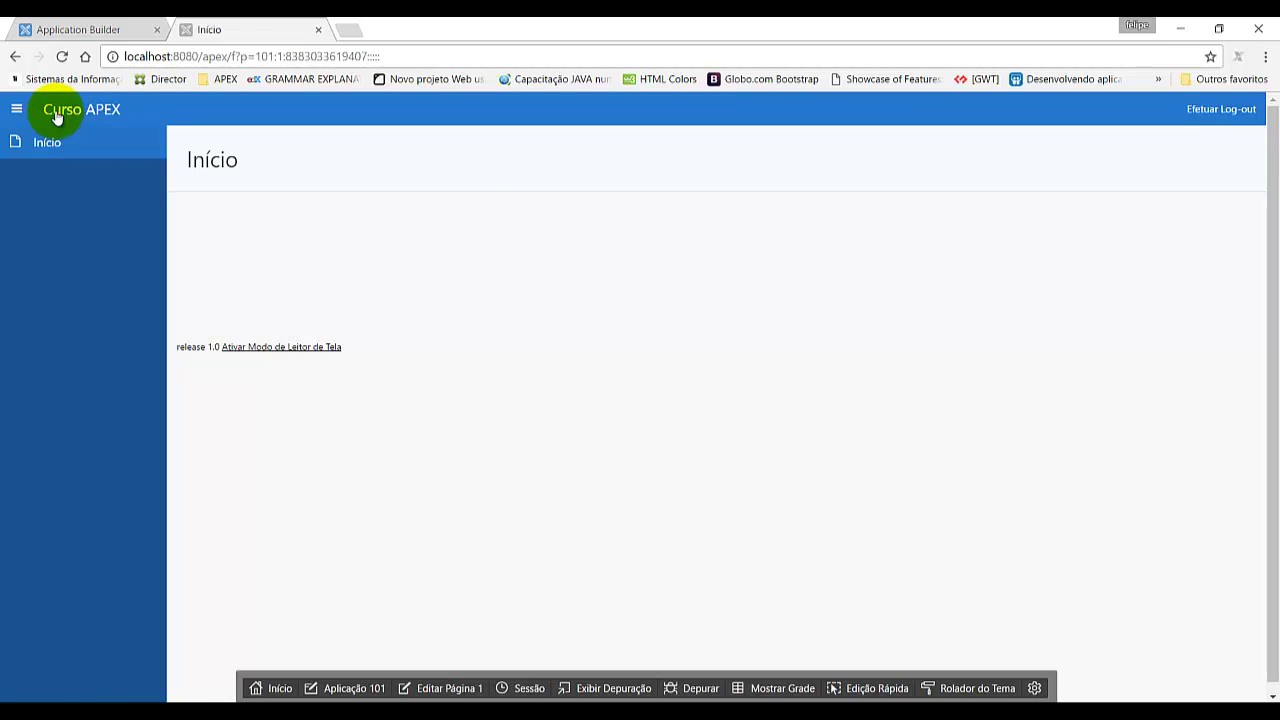
- Collapse and expand the side navigation menu of the running application, and log out of it
left_click(18, 111)
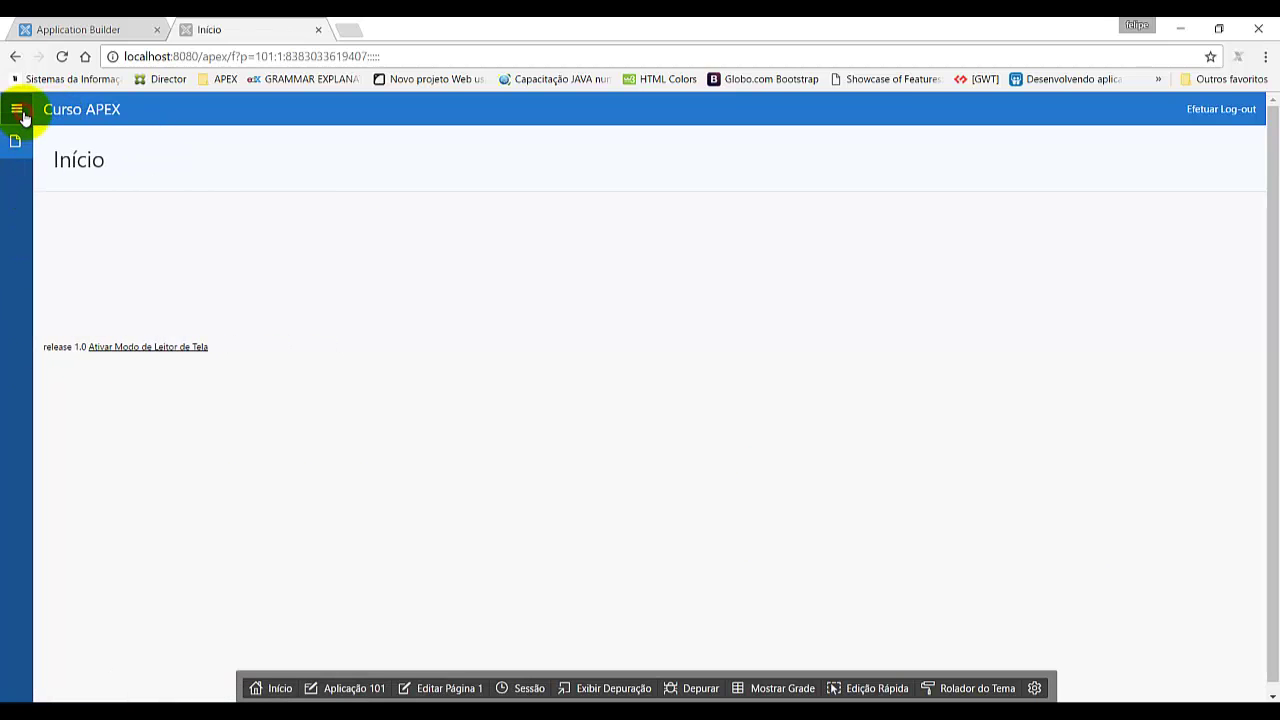
left_click(17, 111)
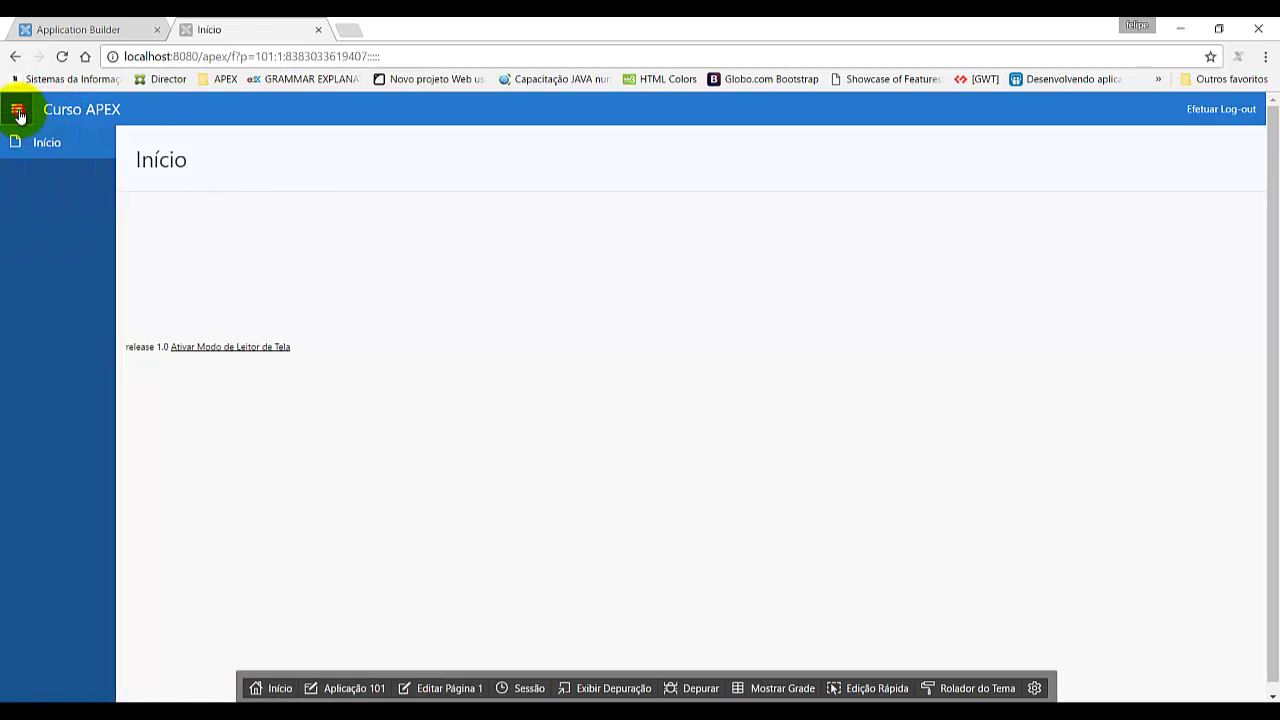
left_click(1232, 111)
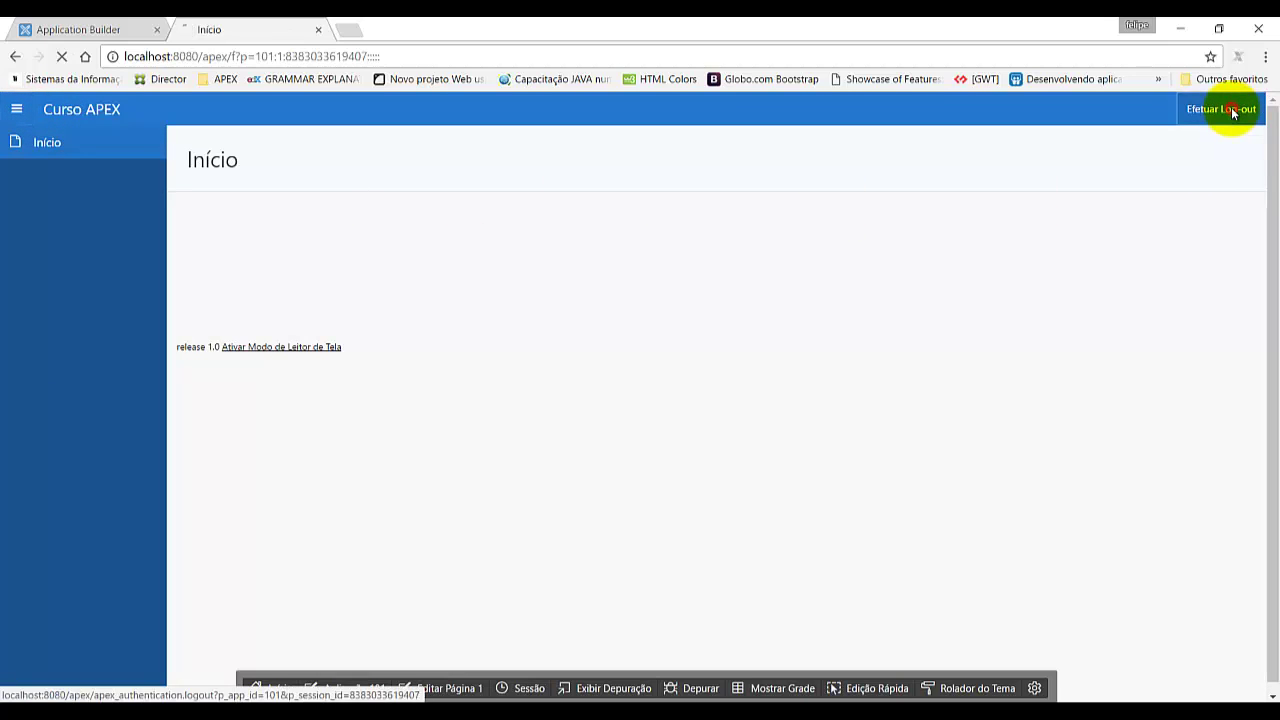